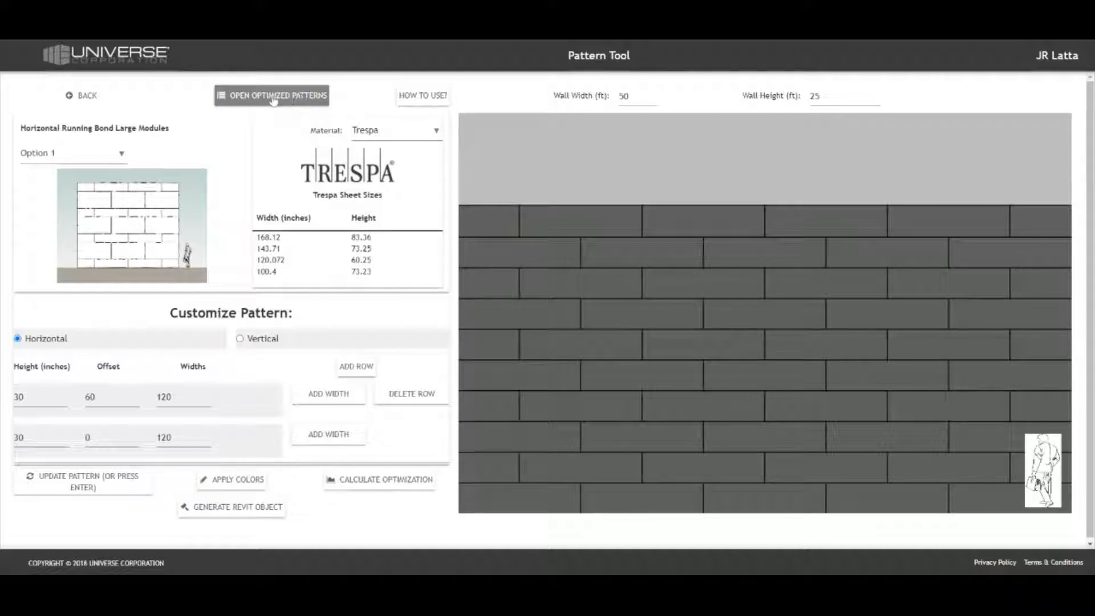
Browse the optimized Trespa panel layouts and choose Horizontal Running Bond Large Modules.
left_click(291, 99)
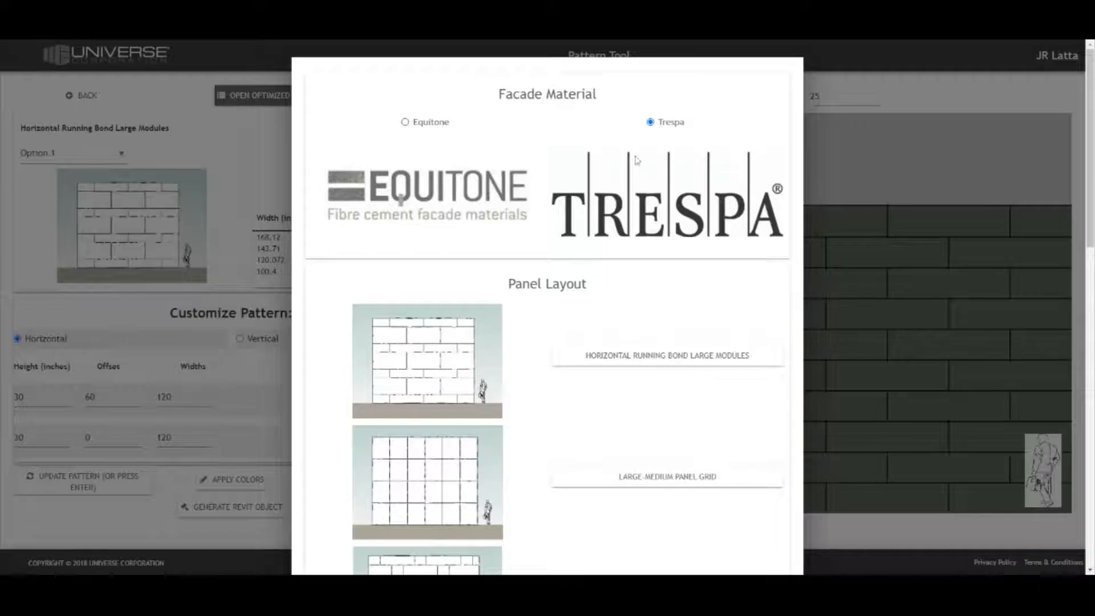
scroll(633, 163, "down", 7)
scroll(536, 166, "down", 7)
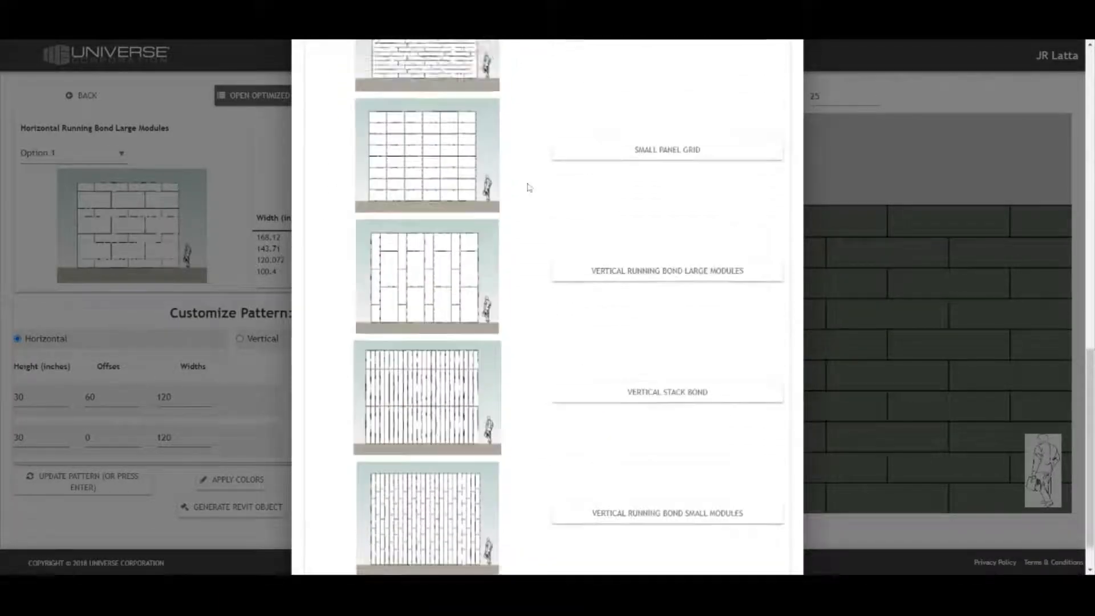
scroll(527, 182, "up", 15)
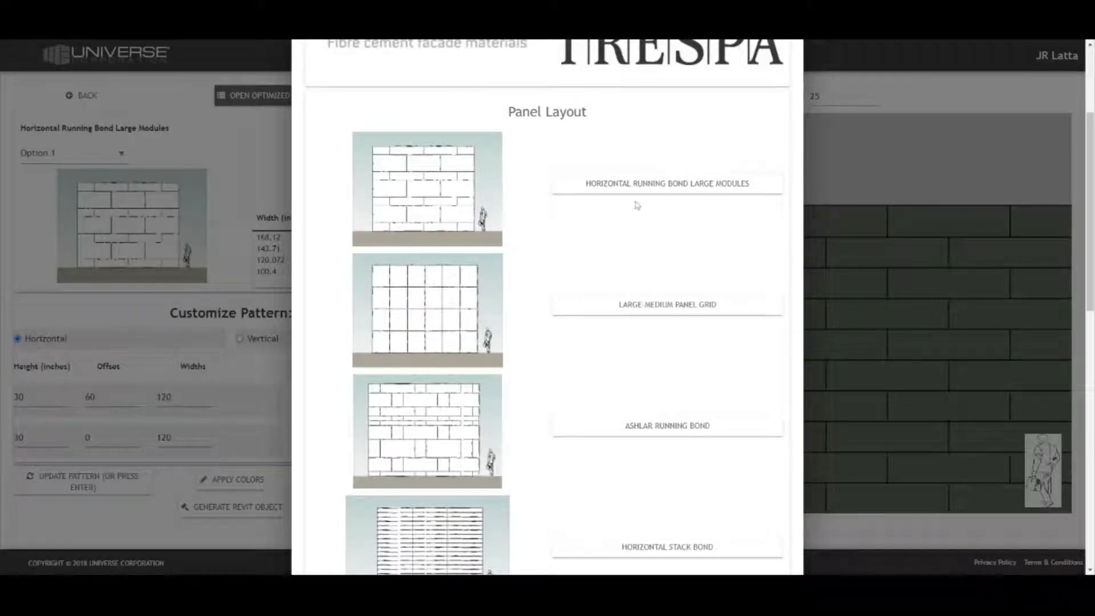
left_click(656, 193)
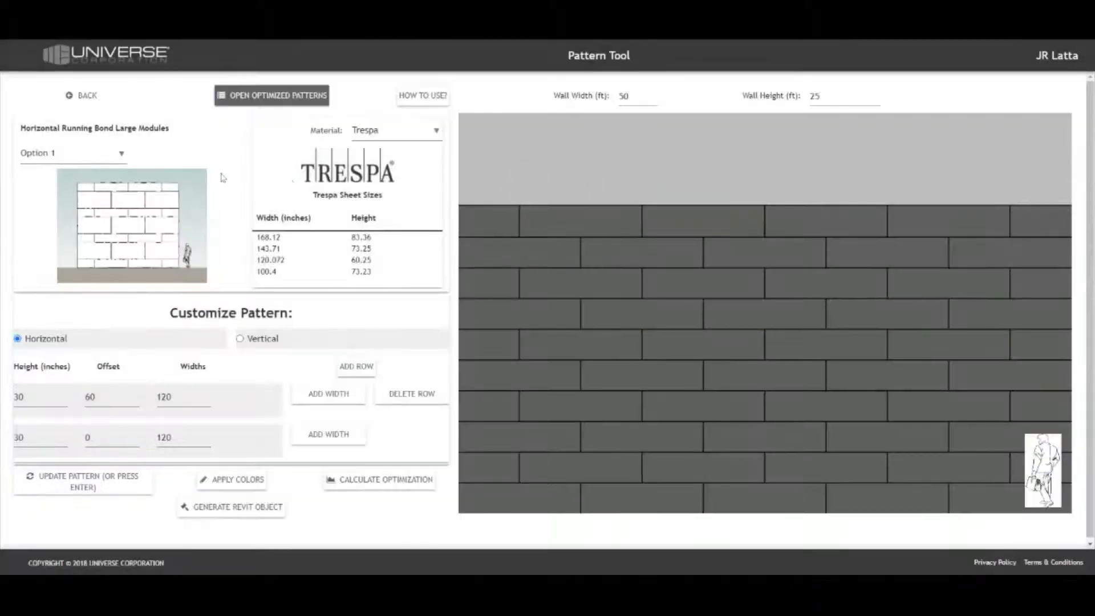
Preview Option 2 of the running bond layout and the option after it.
left_click(53, 153)
left_click(52, 171)
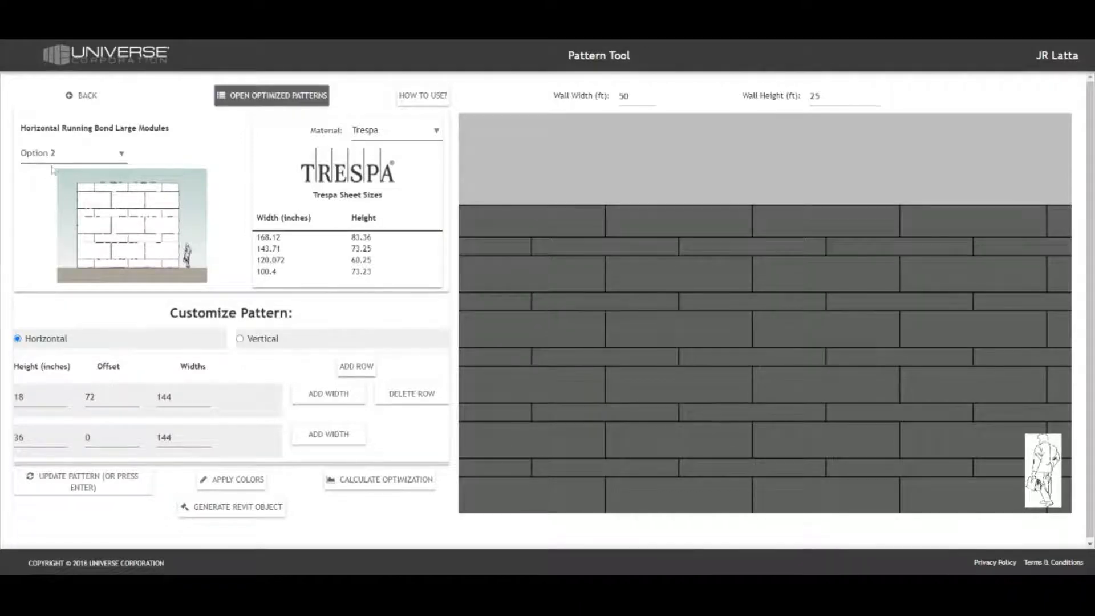
key("Down")
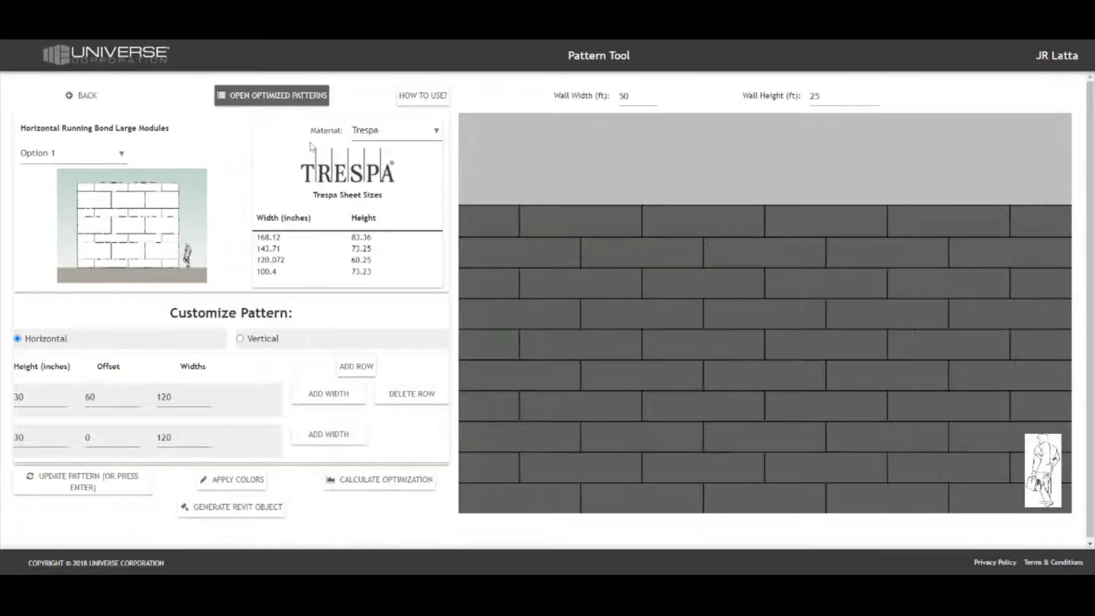
left_click_drag(308, 135, 339, 131)
left_click(339, 131)
Set the wall width to 30 ft and the wall height to 40 ft.
left_click(634, 97)
key("ctrl+a")
type("30")
key("Return")
left_click(822, 96)
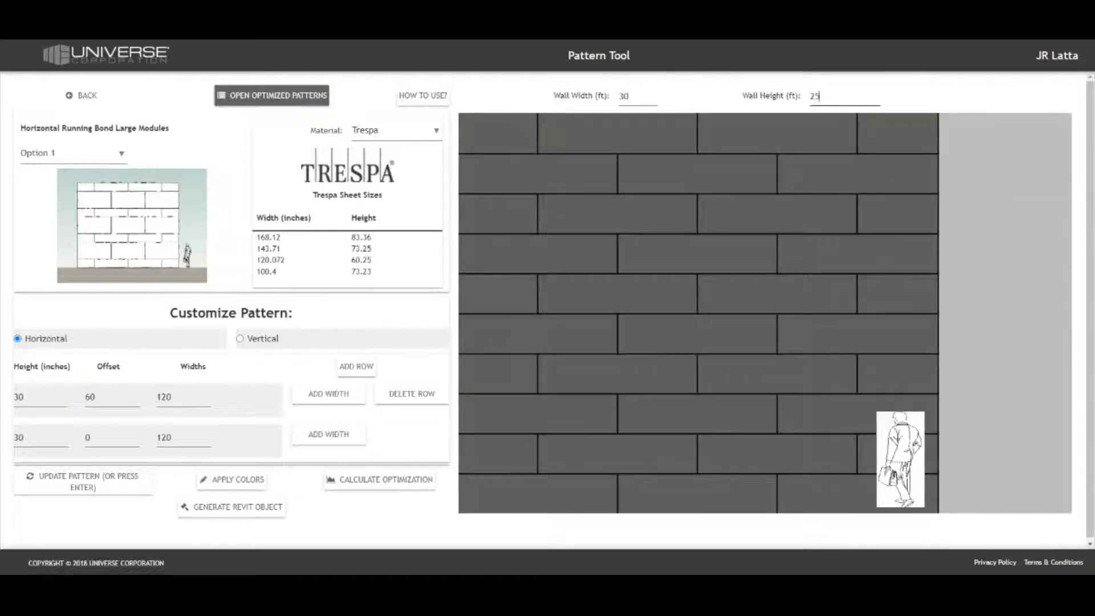
key("ctrl+a")
type("40")
key("Return")
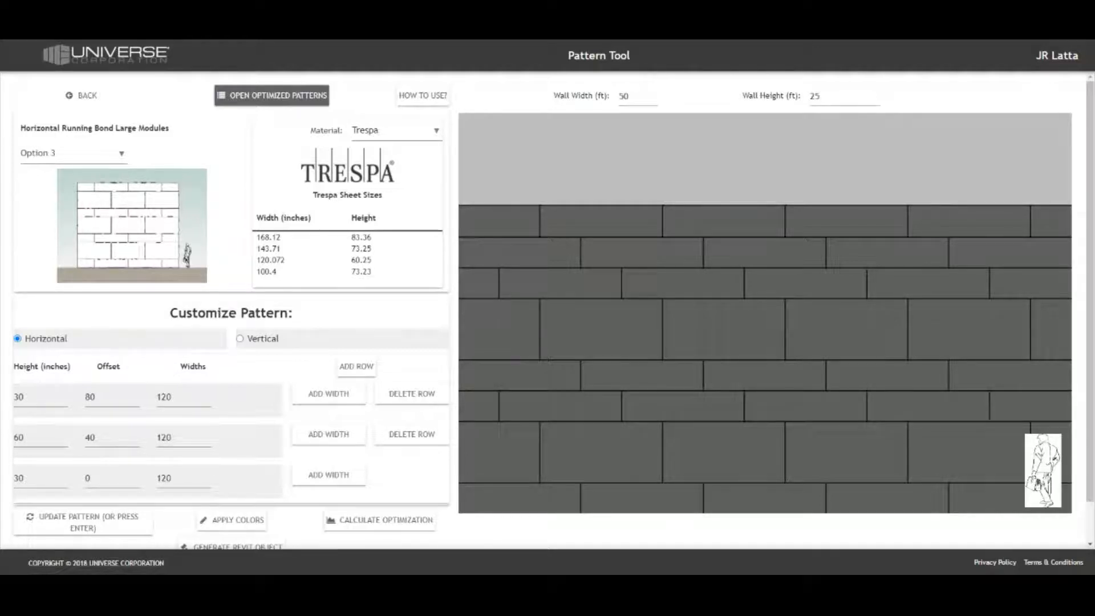
Switch the pattern orientation to vertical and back to horizontal.
left_click_drag(170, 313, 293, 313)
left_click(261, 341)
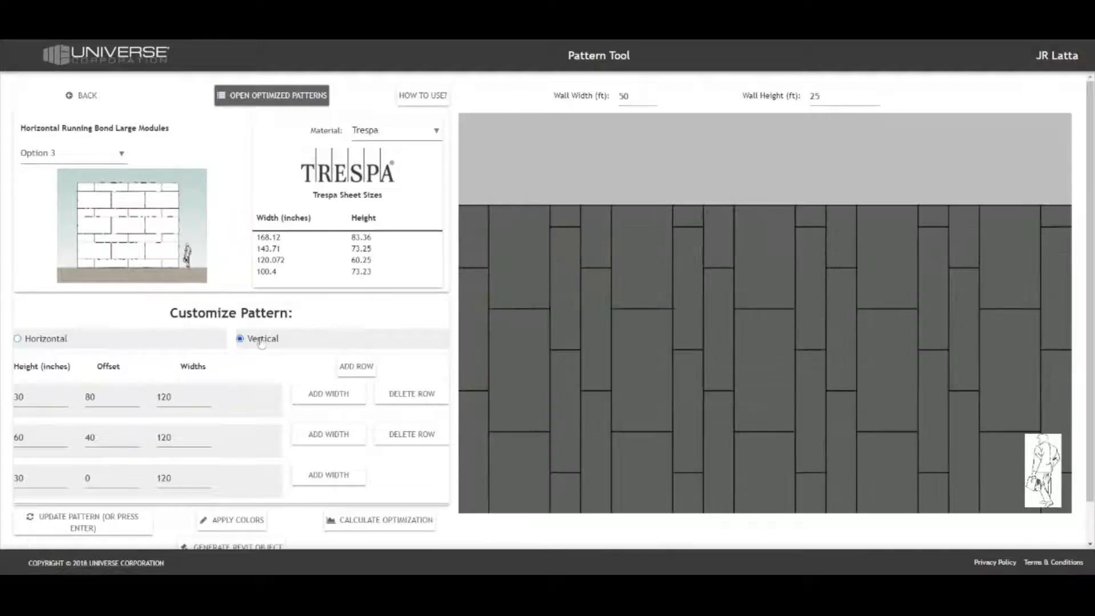
left_click(50, 342)
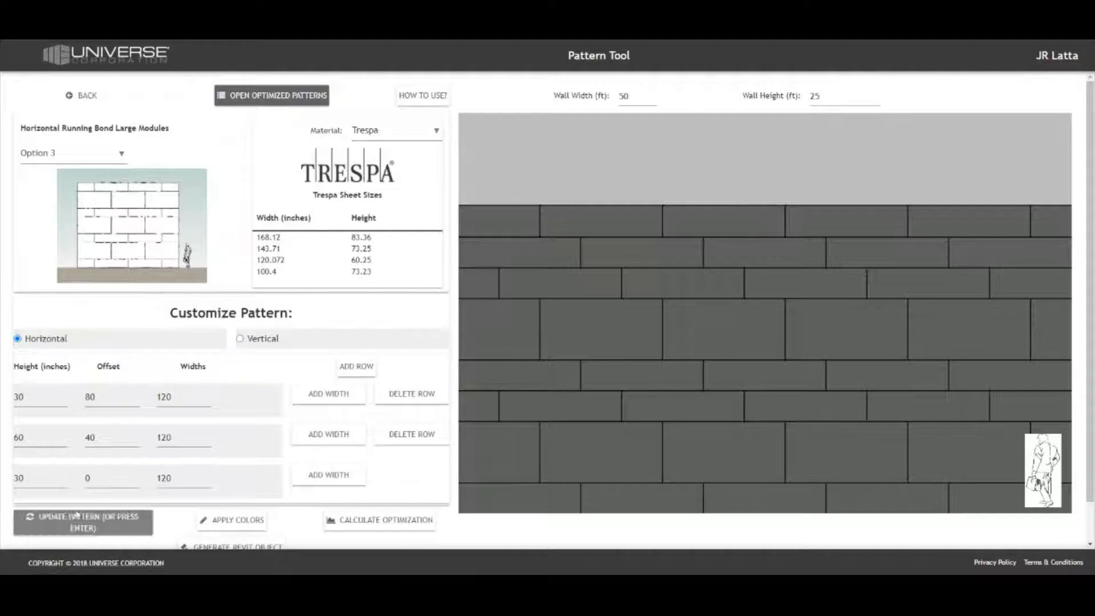
Examine the height, offset and width values of the second and third pattern rows.
double_click(19, 478)
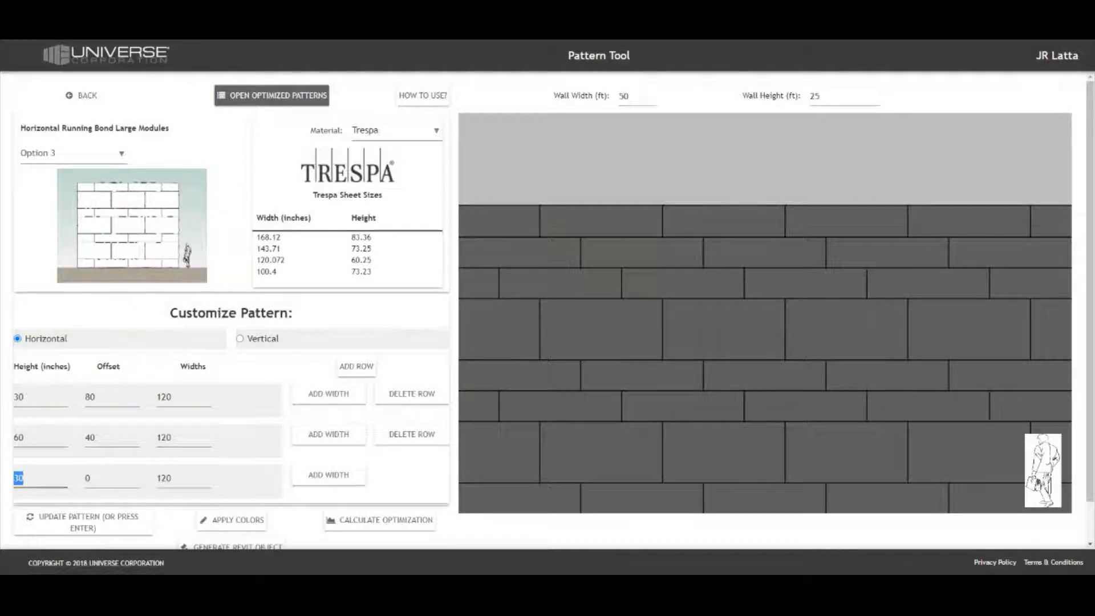
left_click(24, 478)
double_click(164, 478)
left_click(163, 478)
double_click(19, 438)
key("Tab")
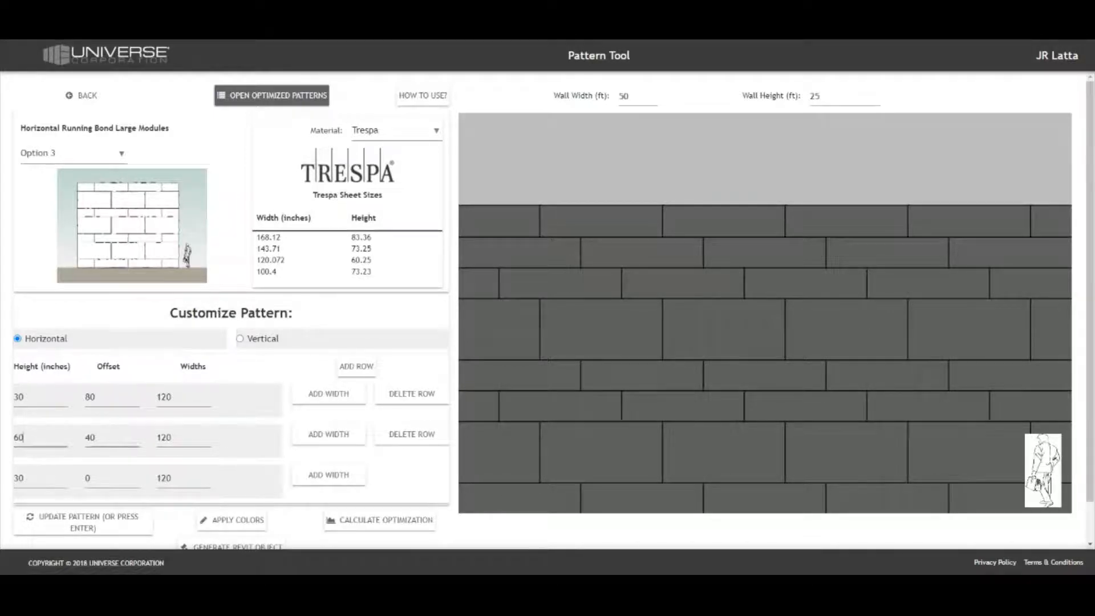
key("Tab")
double_click(91, 436)
left_click(95, 437)
Add a second width of 45 inches to the third pattern row and update the pattern.
left_click(328, 475)
double_click(230, 478)
type("45")
key("Return")
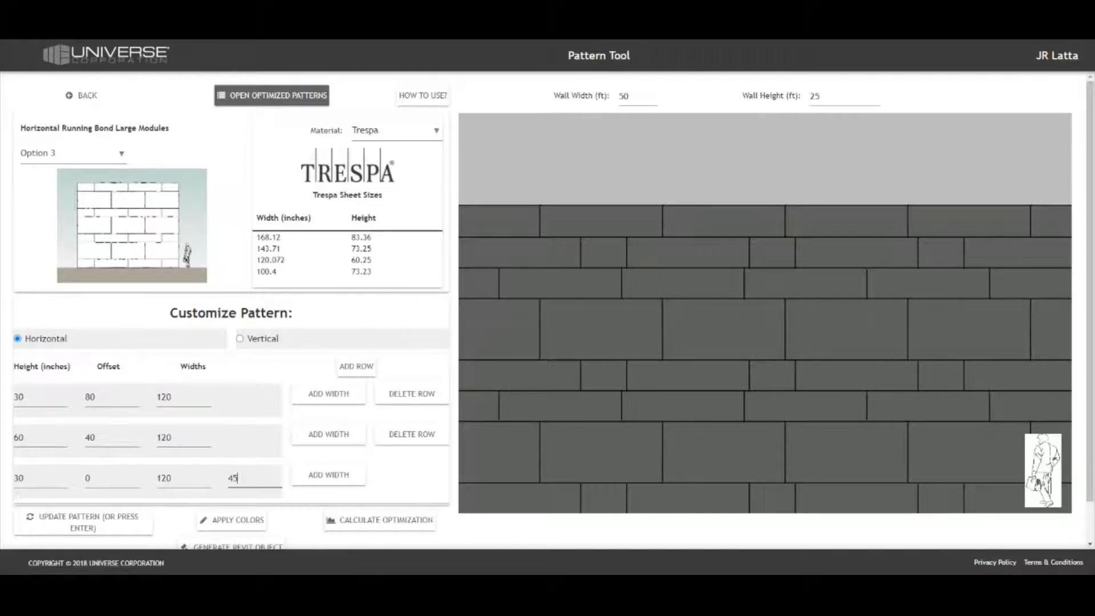
Change the third row's second width to 75 inches and finally to 90 inches, updating the pattern each time.
double_click(233, 478)
type("75")
key("Return")
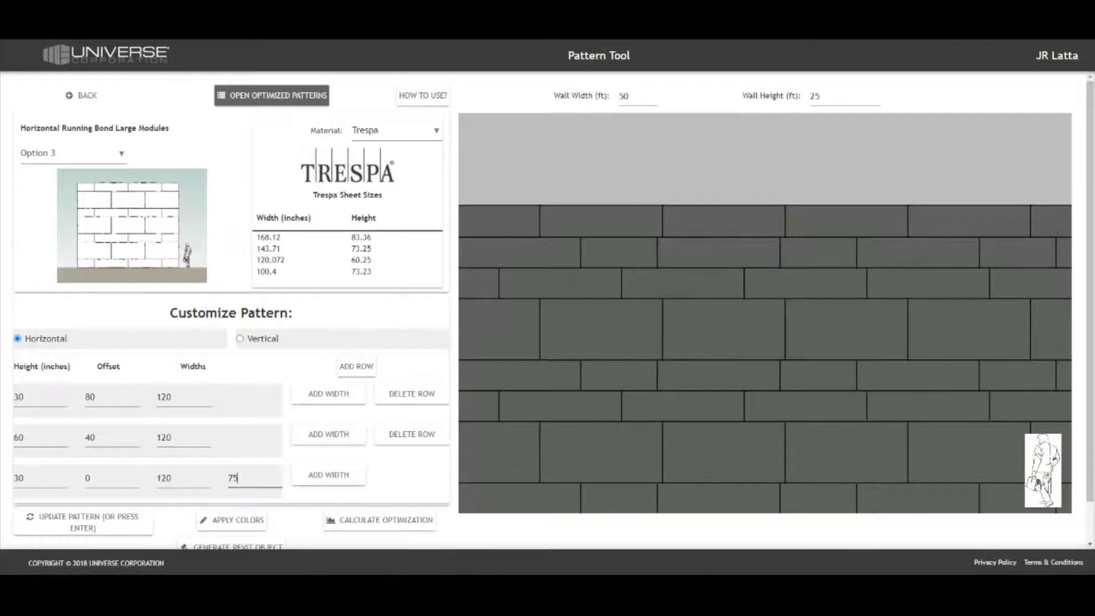
key("BackSpace")
key("BackSpace")
type("90")
left_click(122, 528)
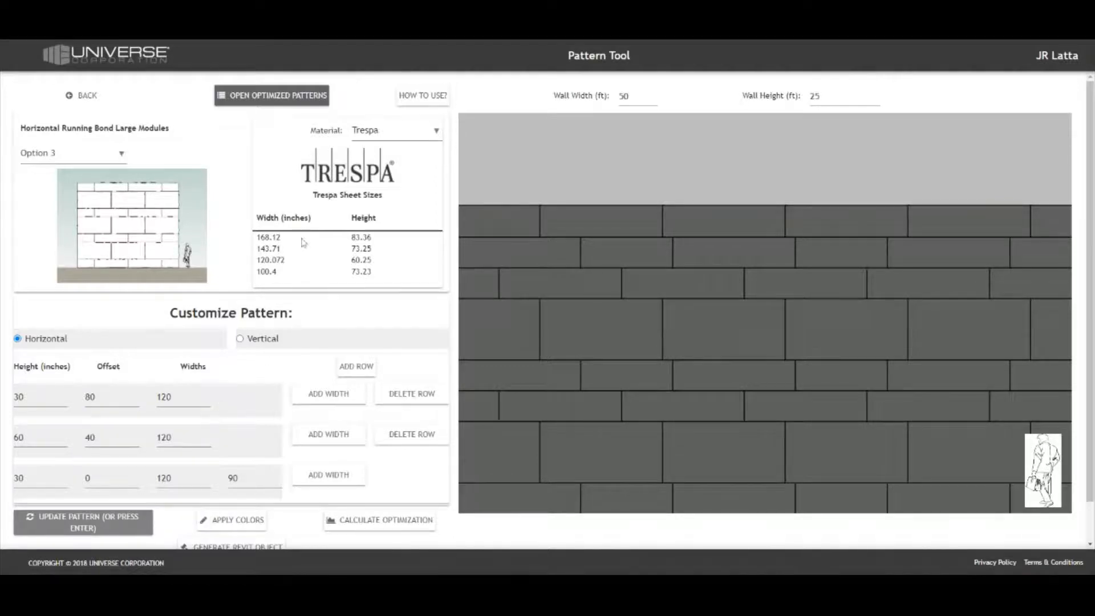
Reopen the optimized Trespa patterns and pick a panel layout.
left_click(273, 102)
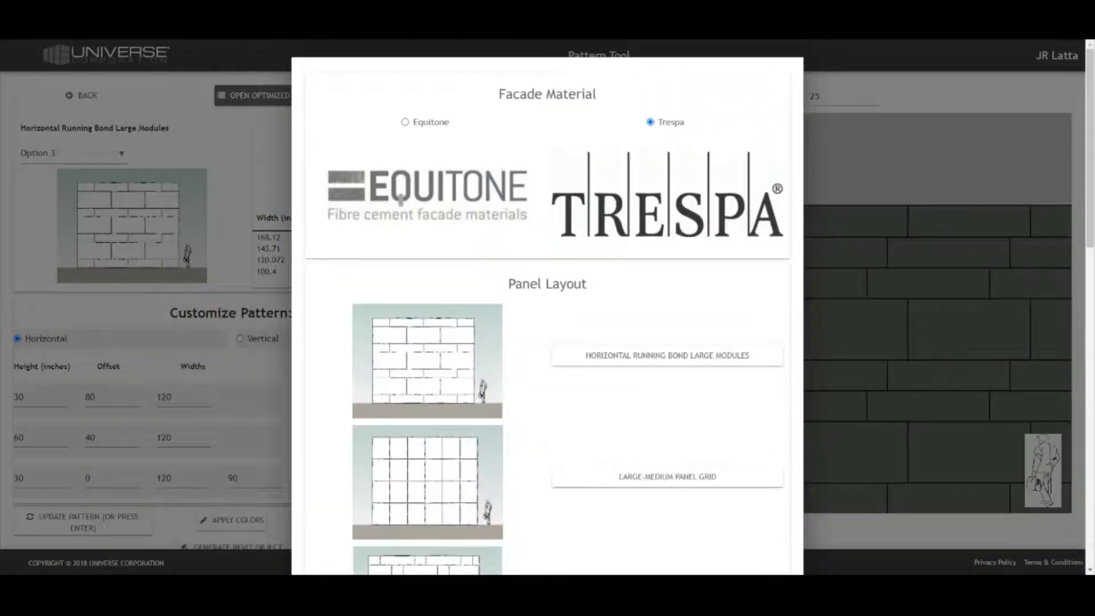
scroll(563, 409, "down", 3)
left_click(606, 427)
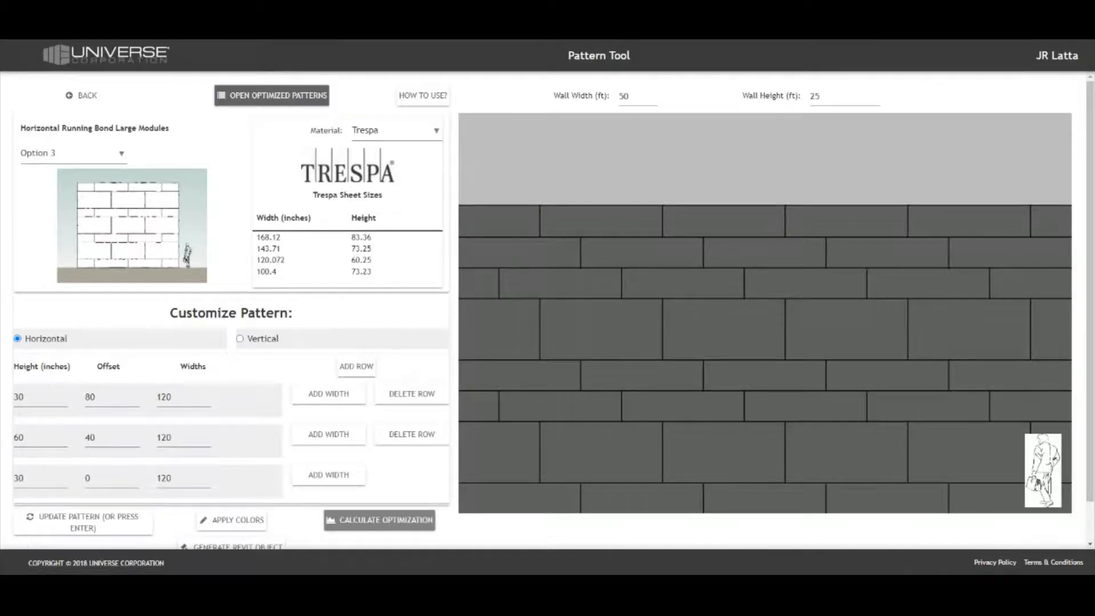
Start the optimization calculation for the pattern and select Full Wall Optimization.
left_click(400, 519)
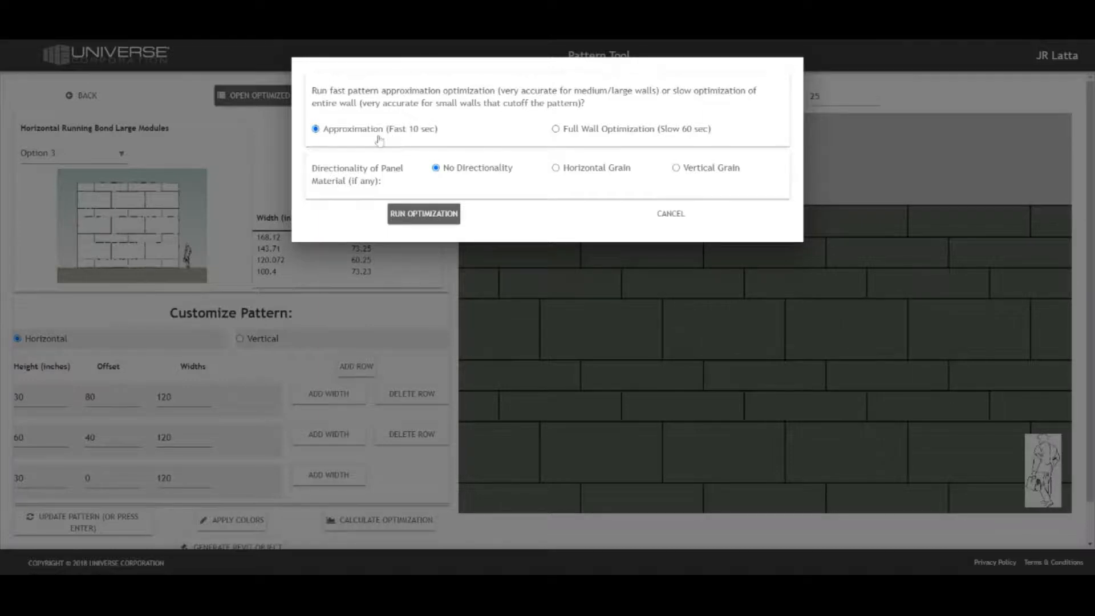
left_click(576, 135)
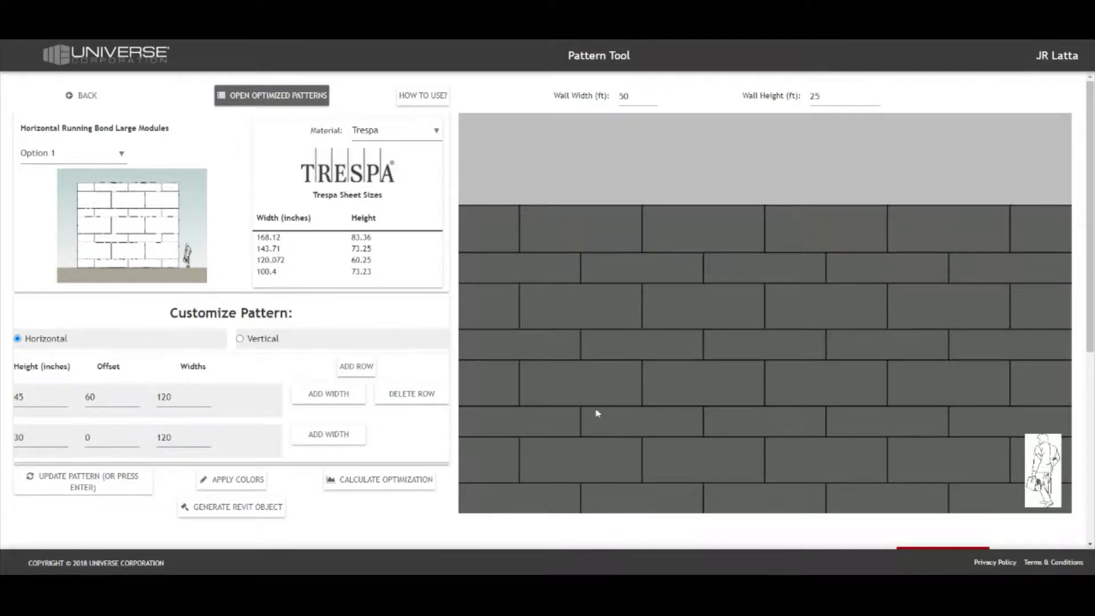
Examine the Trespa optimization results, including the panel and waste shares and the panel cutting layout on the stock sheets.
scroll(687, 357, "down", 5)
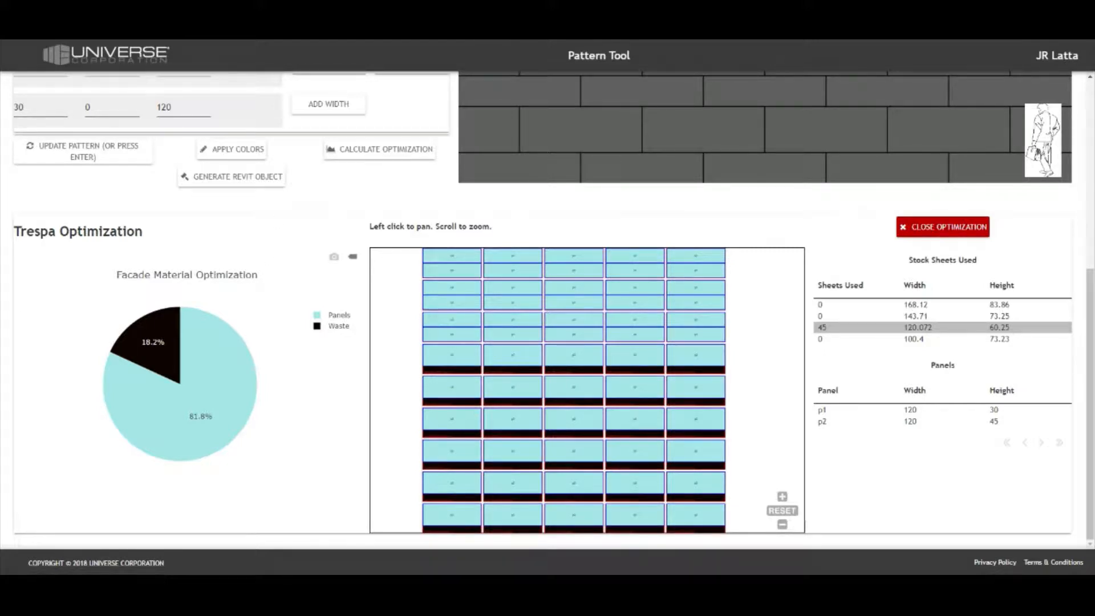
mouse_move(227, 410)
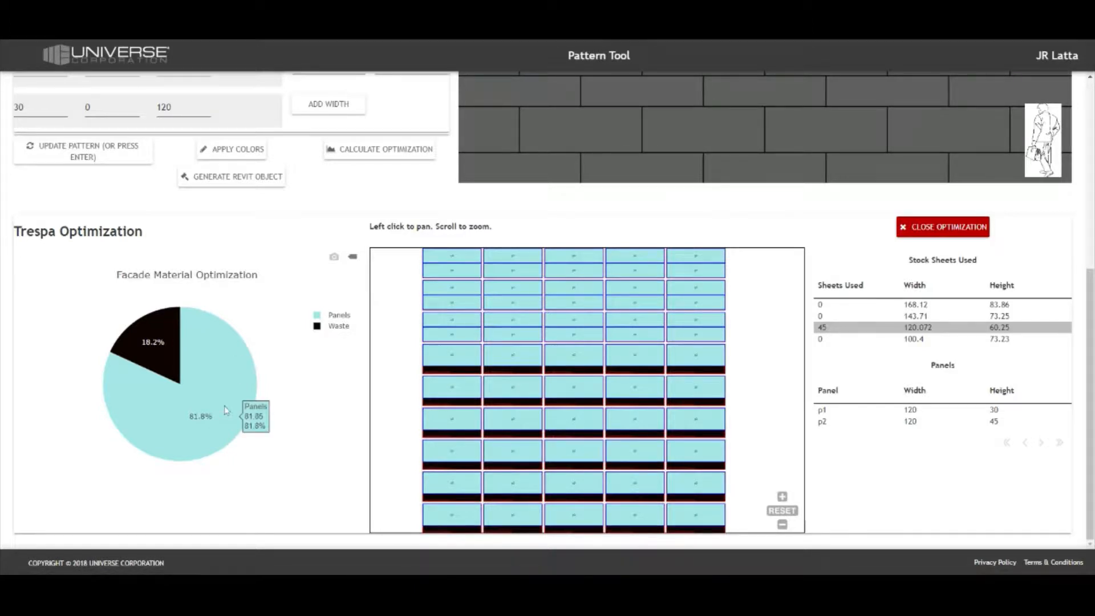
mouse_move(146, 337)
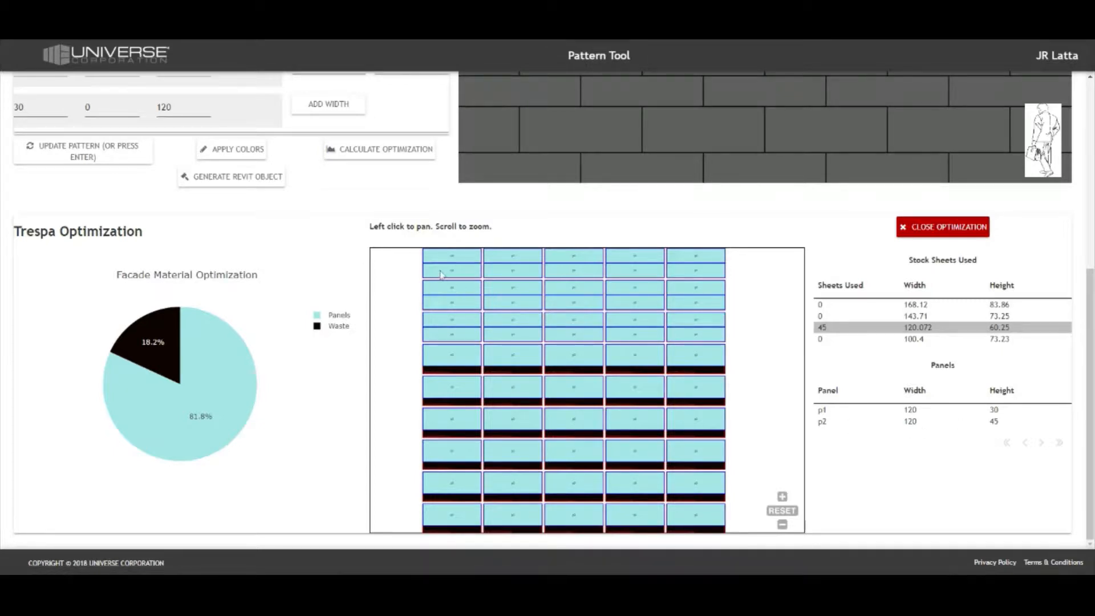
scroll(447, 285, "up", 2)
scroll(467, 337, "up", 1)
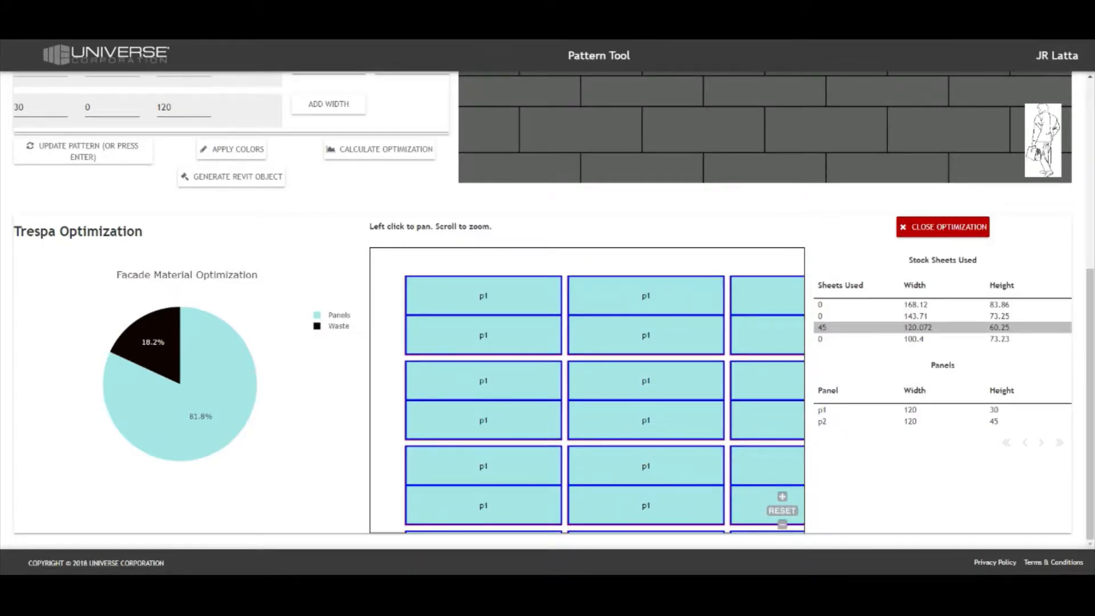
scroll(582, 342, "down", 2)
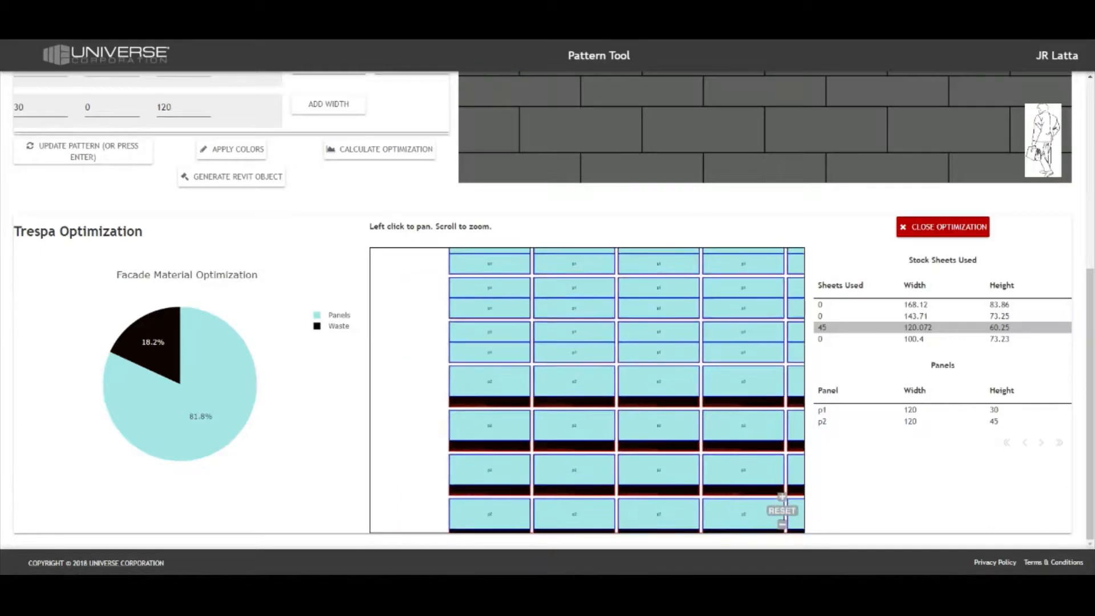
scroll(489, 392, "up", 2)
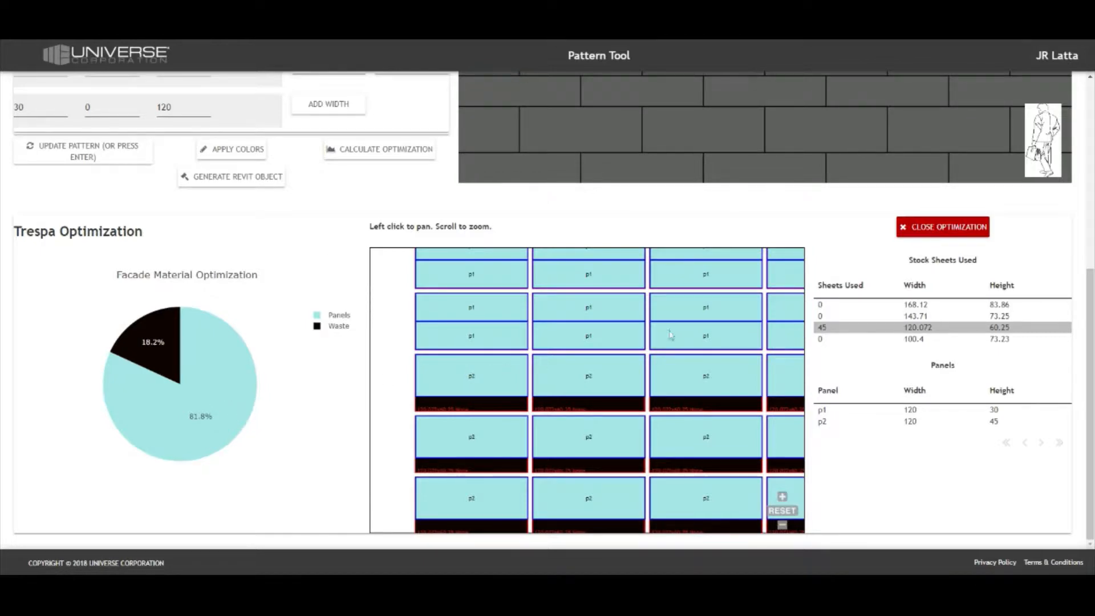
left_click_drag(573, 344, 550, 342)
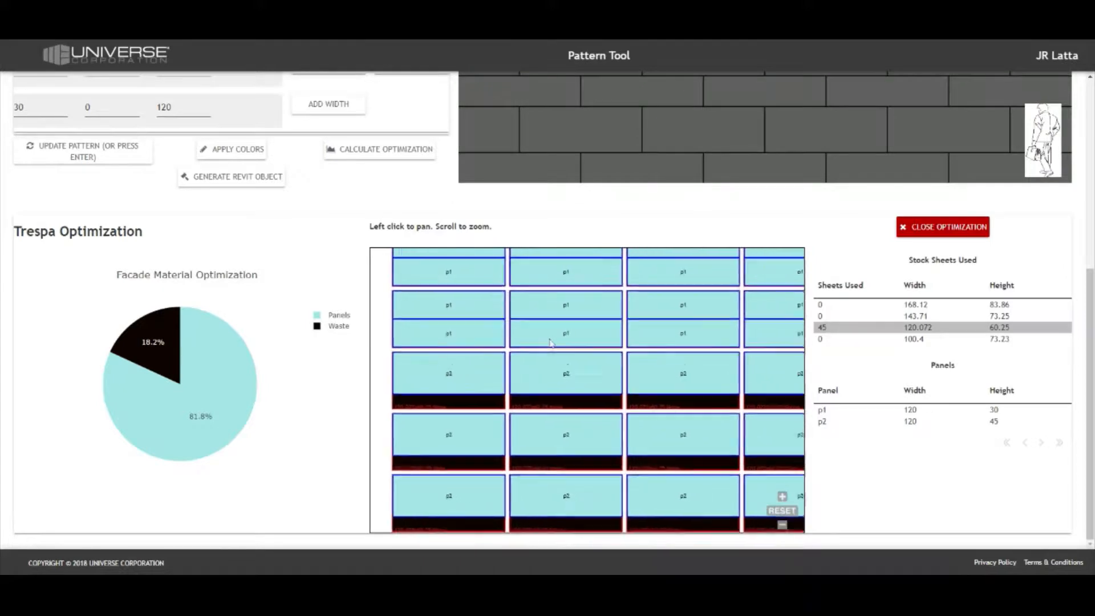
scroll(605, 340, "down", 2)
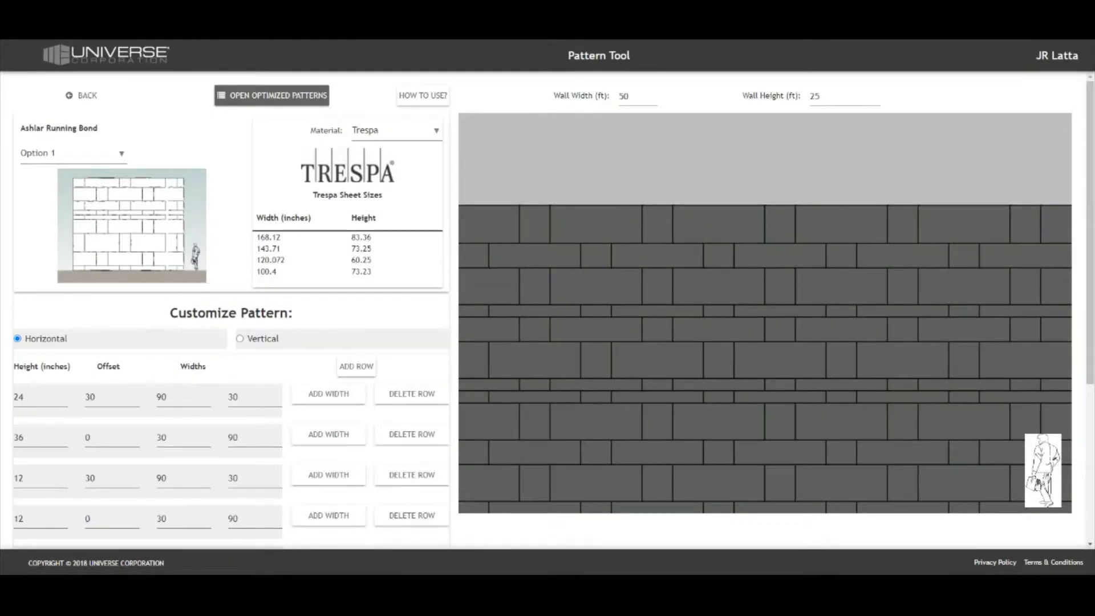
Open the color choices for the Ashlar Running Bond pattern and add A03.0.0 White in Satin from the Unicolors collection.
scroll(447, 308, "down", 5)
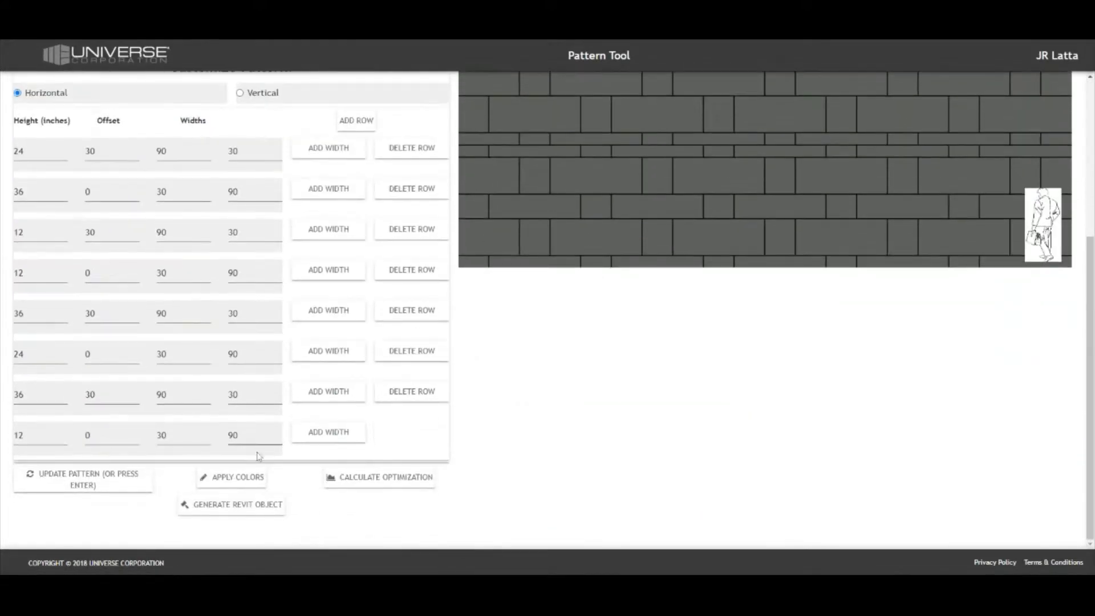
left_click(244, 478)
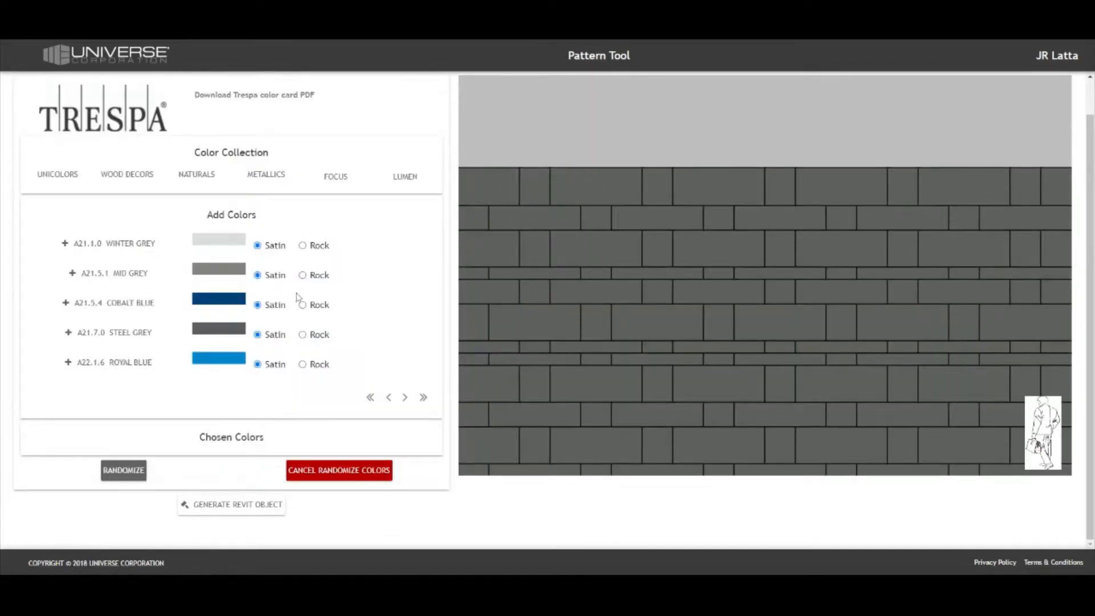
scroll(299, 296, "up", 1)
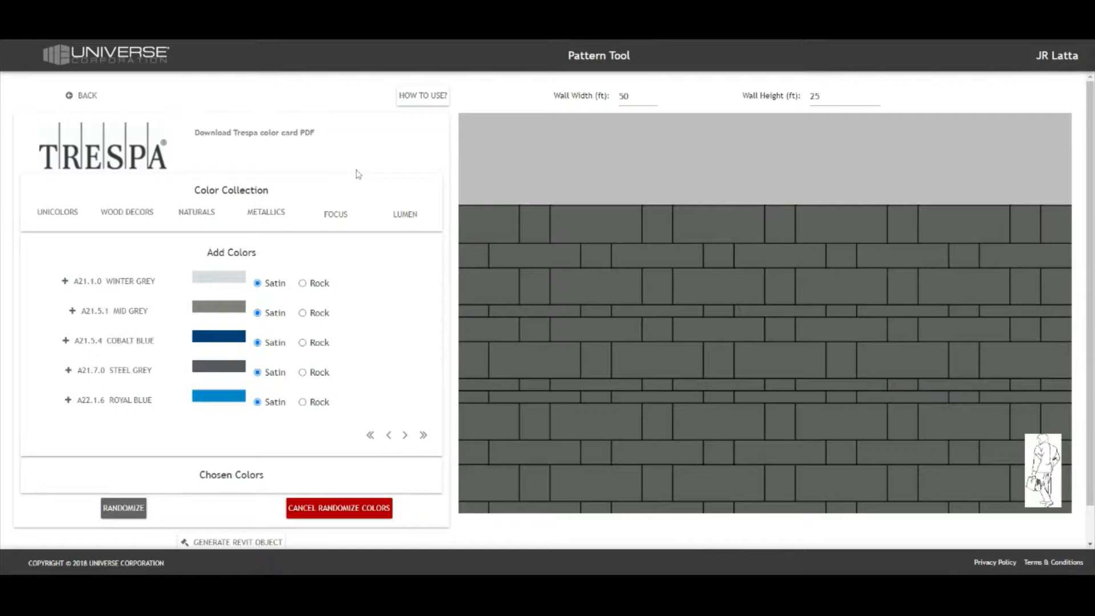
left_click(144, 211)
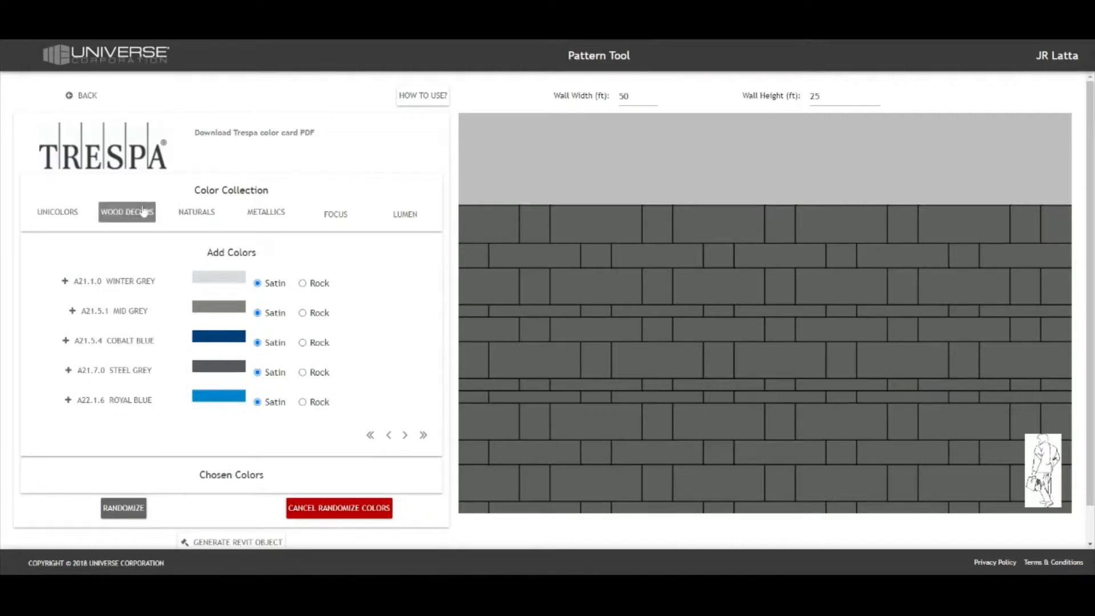
left_click(196, 212)
left_click(57, 212)
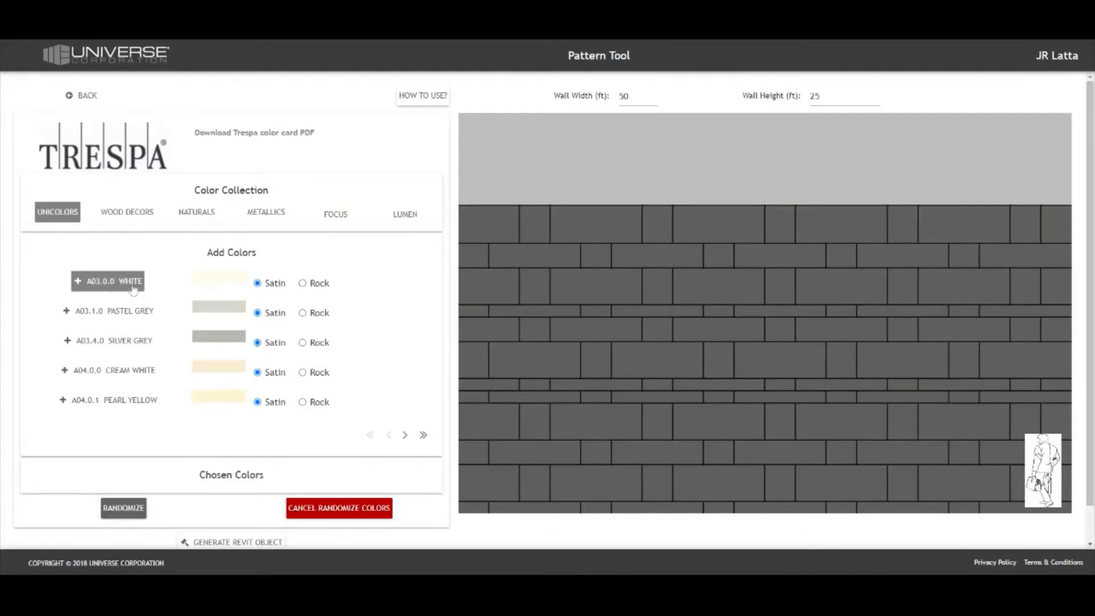
left_click(94, 288)
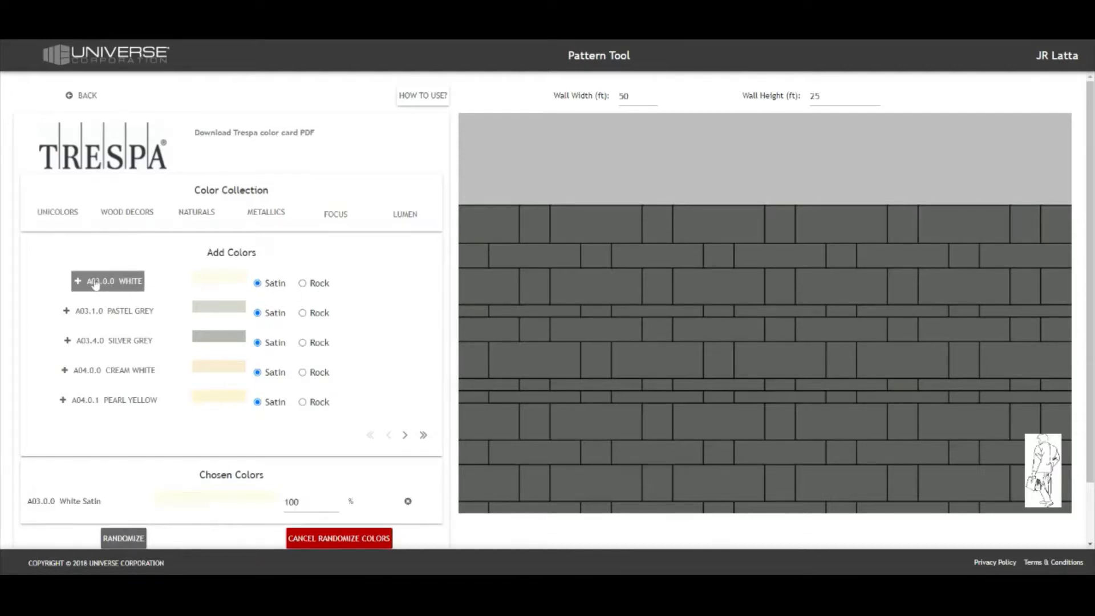
Find A12.1.8 Passion Red further along in the Unicolors list and add it in Satin to the chosen colors.
left_click(405, 435)
left_click(404, 435)
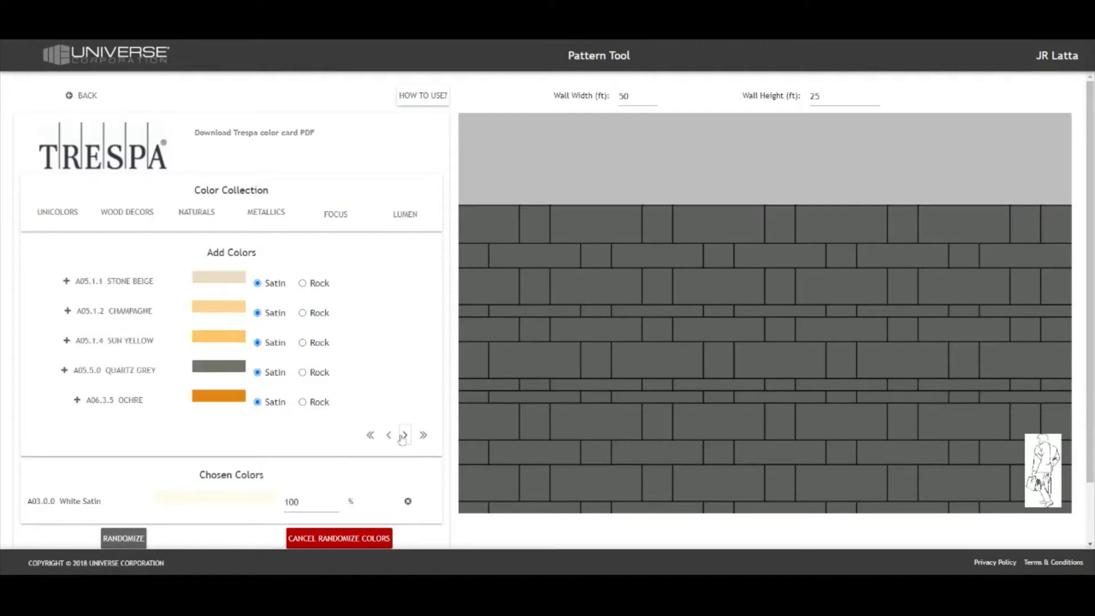
left_click(404, 436)
left_click(405, 435)
left_click(404, 435)
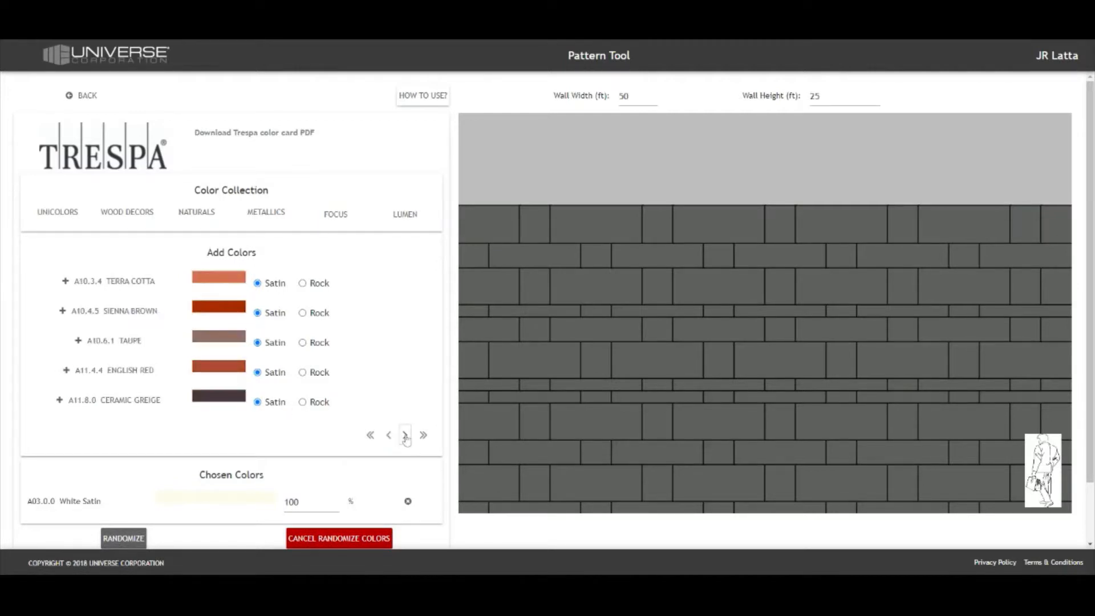
left_click(405, 436)
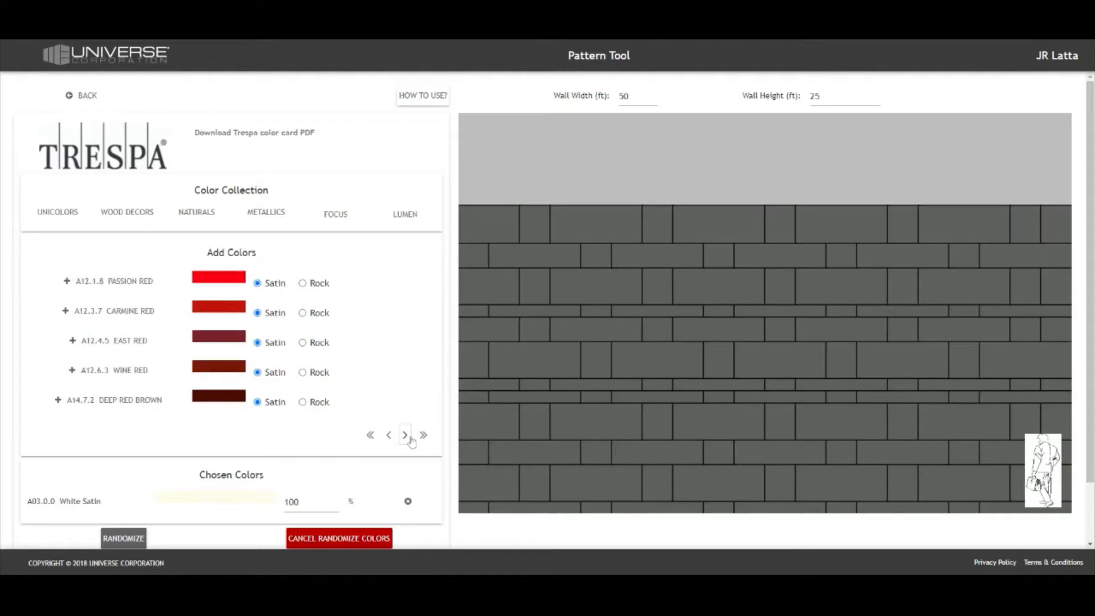
left_click(114, 281)
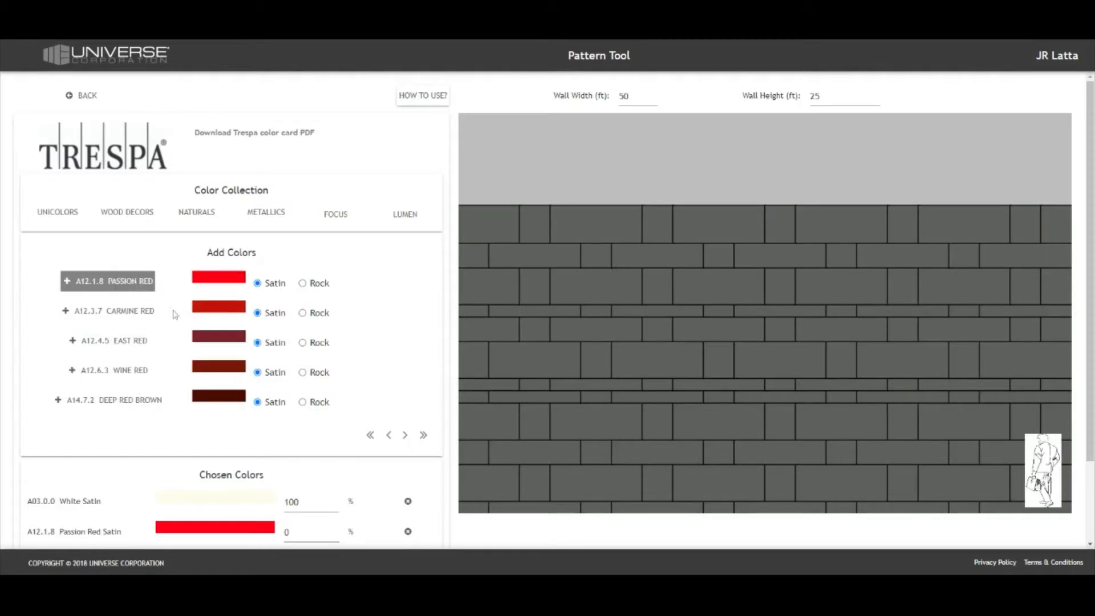
Add A21.5.4 Cobalt Blue in Satin to the chosen colors.
left_click(404, 435)
left_click(405, 436)
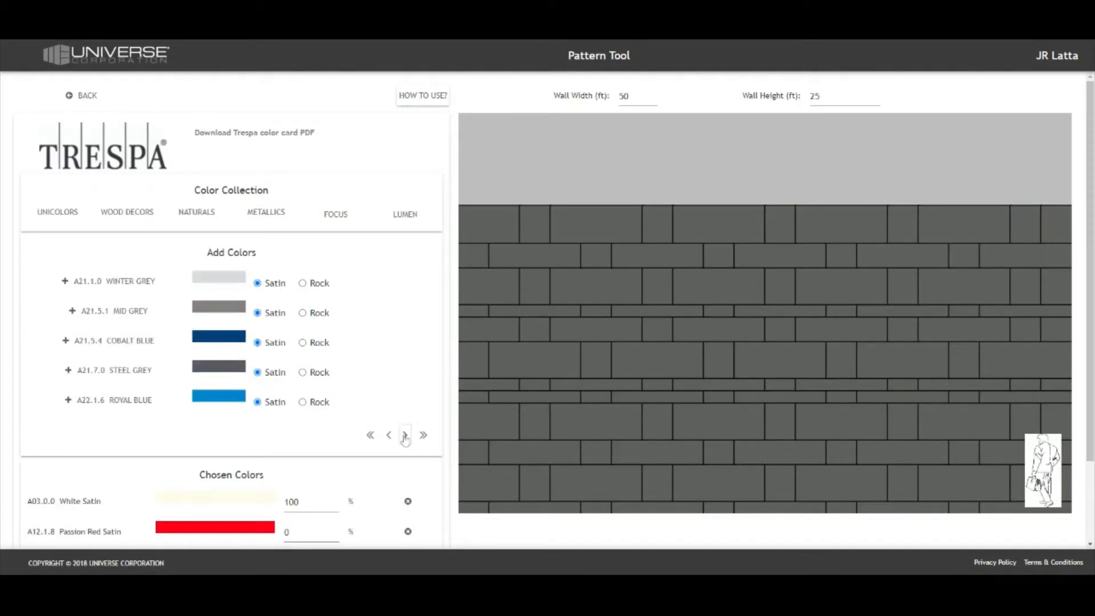
left_click(94, 341)
Set the color shares to 33% White, 33% Passion Red and 34% Cobalt Blue, and randomize them across the wall.
scroll(94, 341, "down", 2)
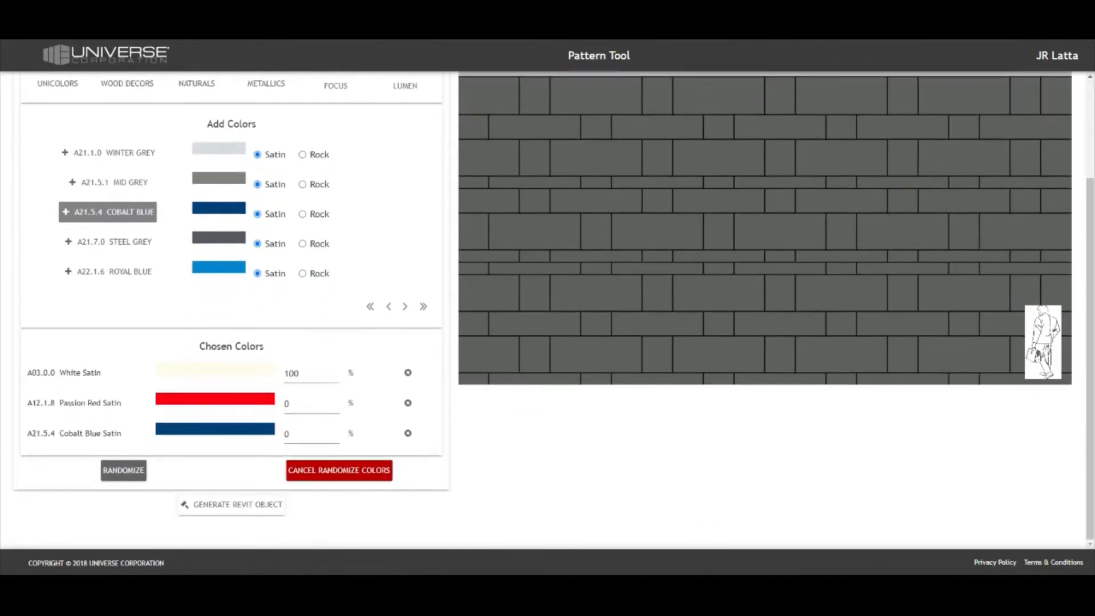
double_click(290, 374)
type("33")
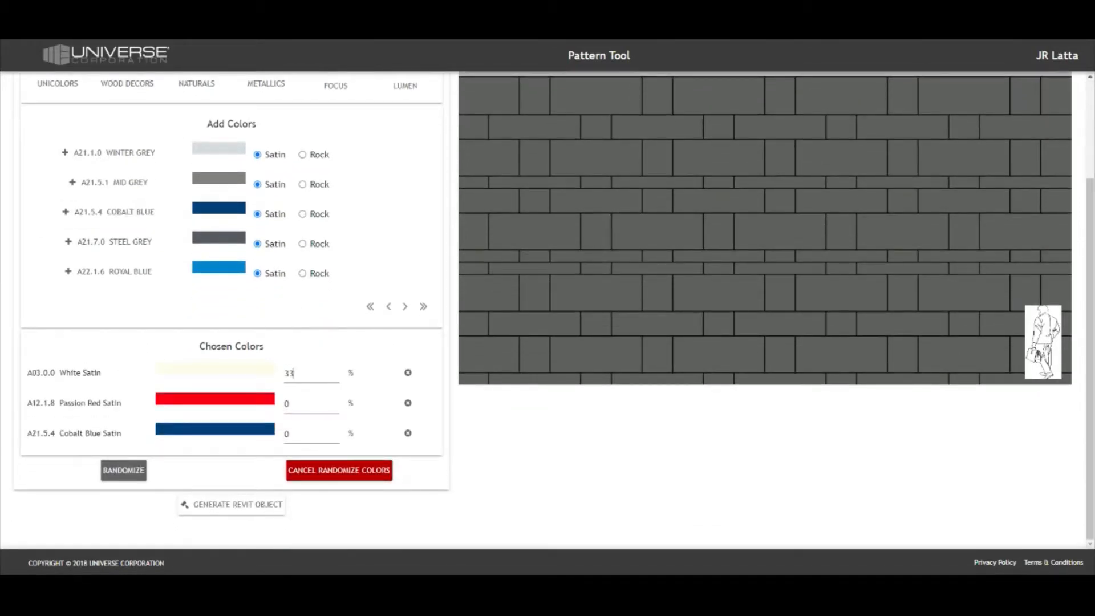
key("Tab")
type("33")
key("Tab")
type("34")
left_click(134, 478)
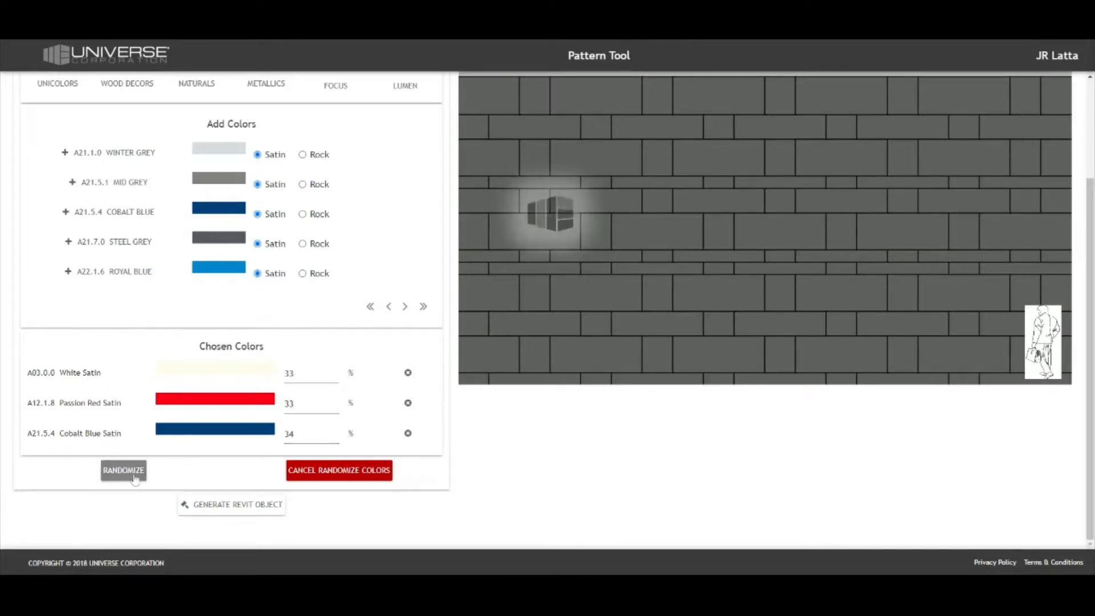
Randomize the color distribution on the wall two more times to get a different arrangement.
scroll(616, 447, "up", 1)
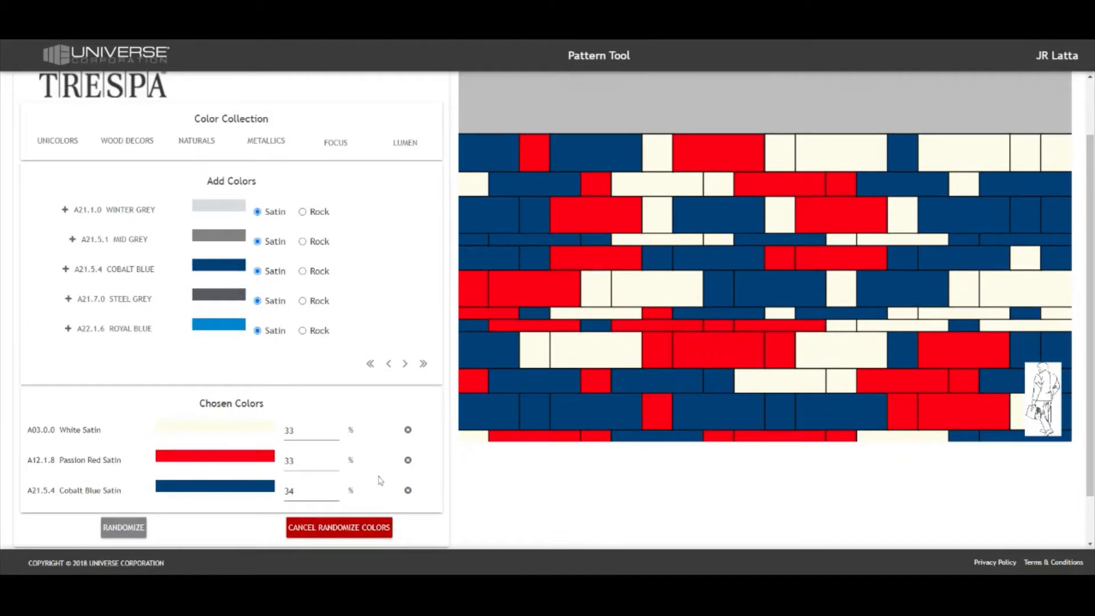
left_click(130, 532)
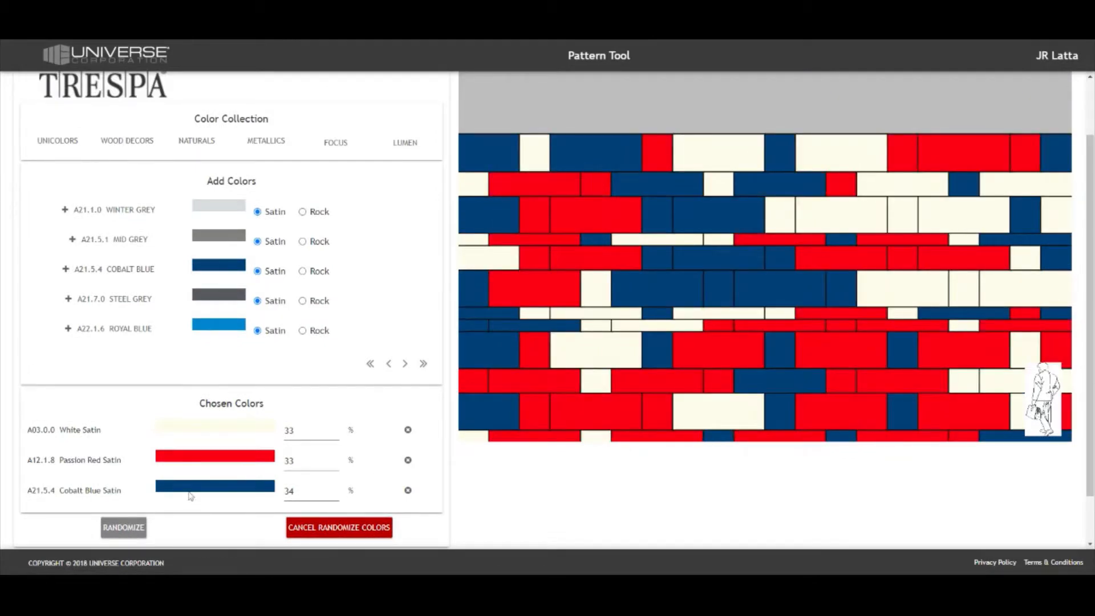
left_click(120, 535)
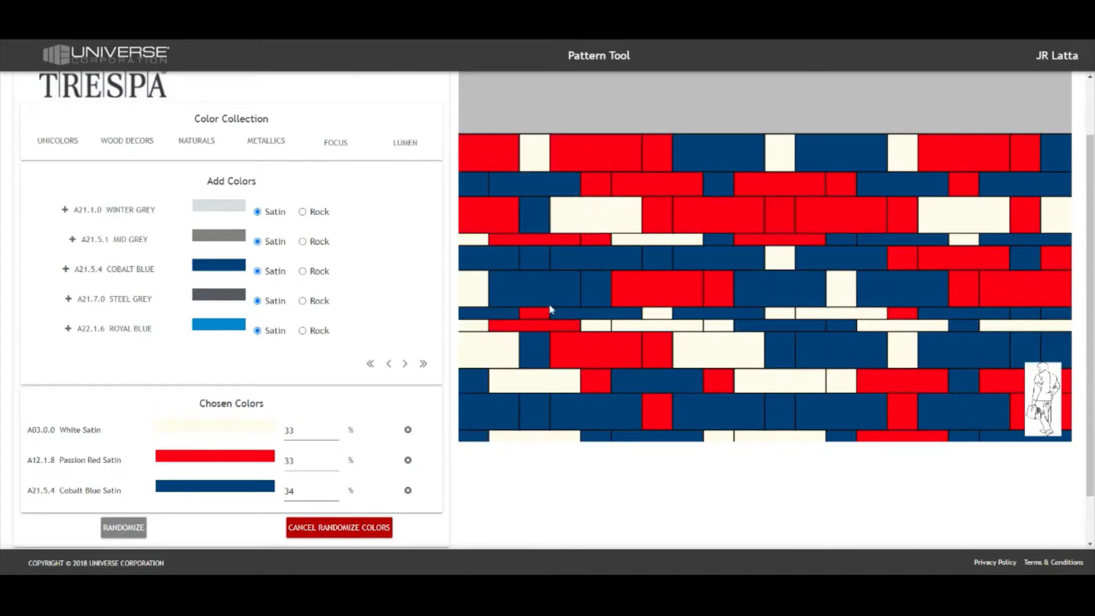
Generate a Revit object of the colored wall using the Basic Wall with Parts modeling method.
scroll(523, 442, "down", 1)
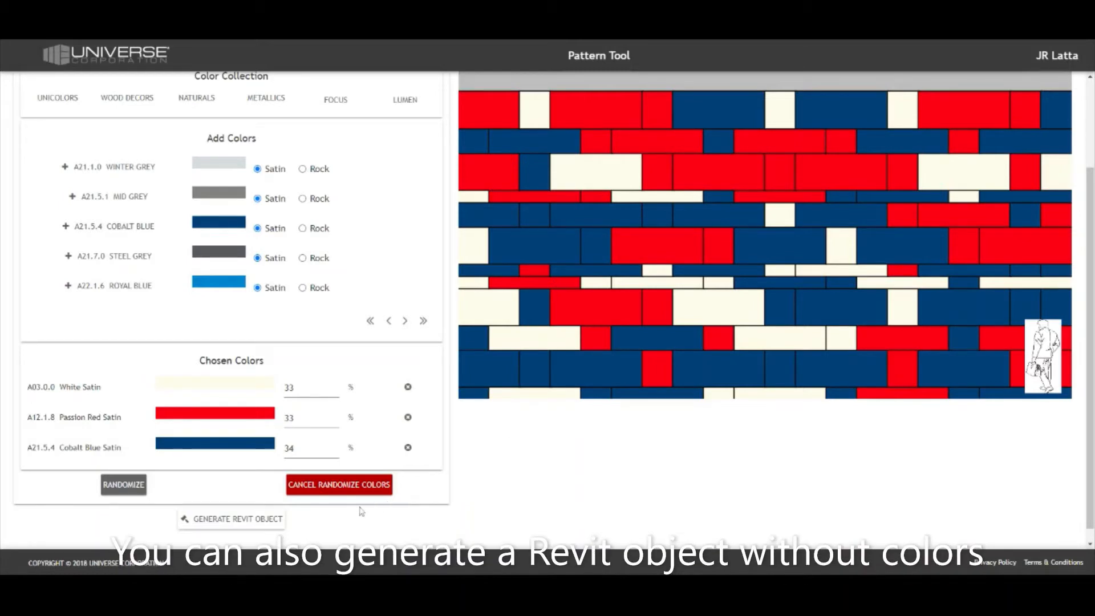
left_click(268, 525)
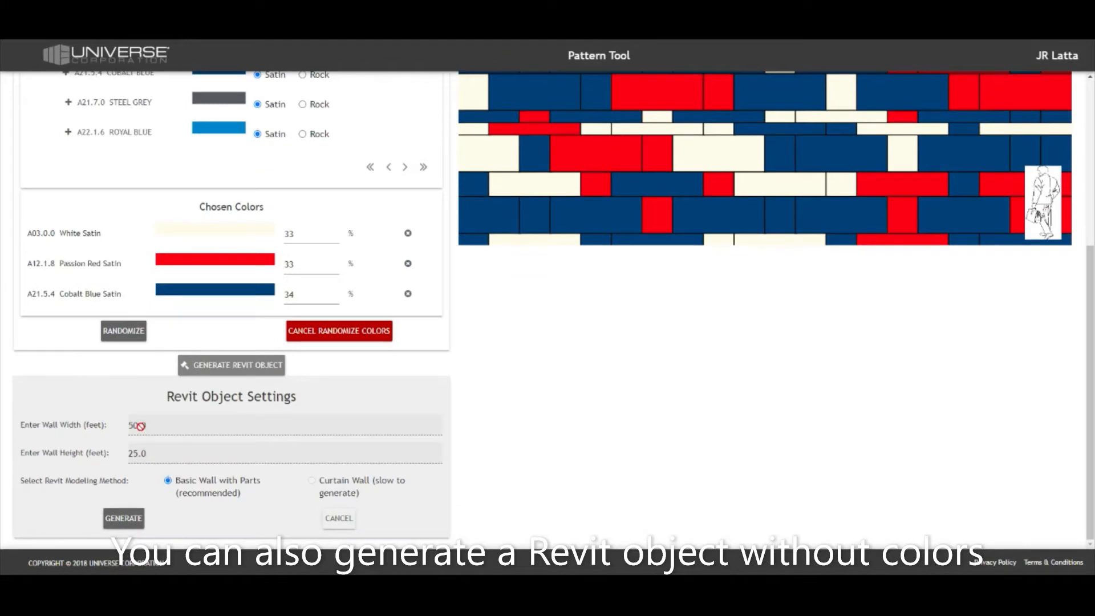
scroll(570, 403, "up", 5)
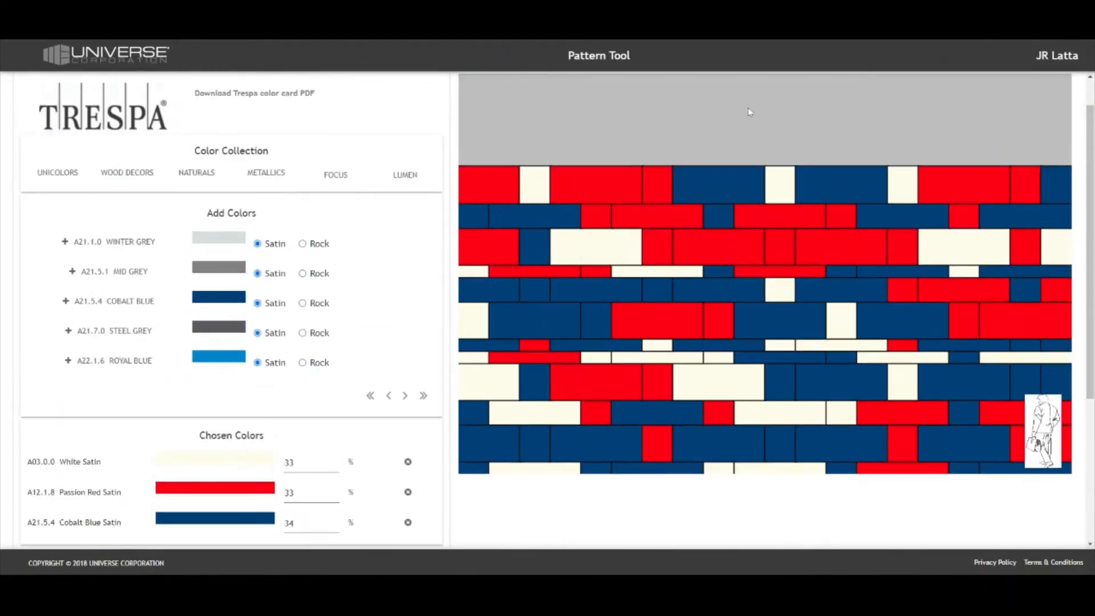
scroll(602, 213, "down", 5)
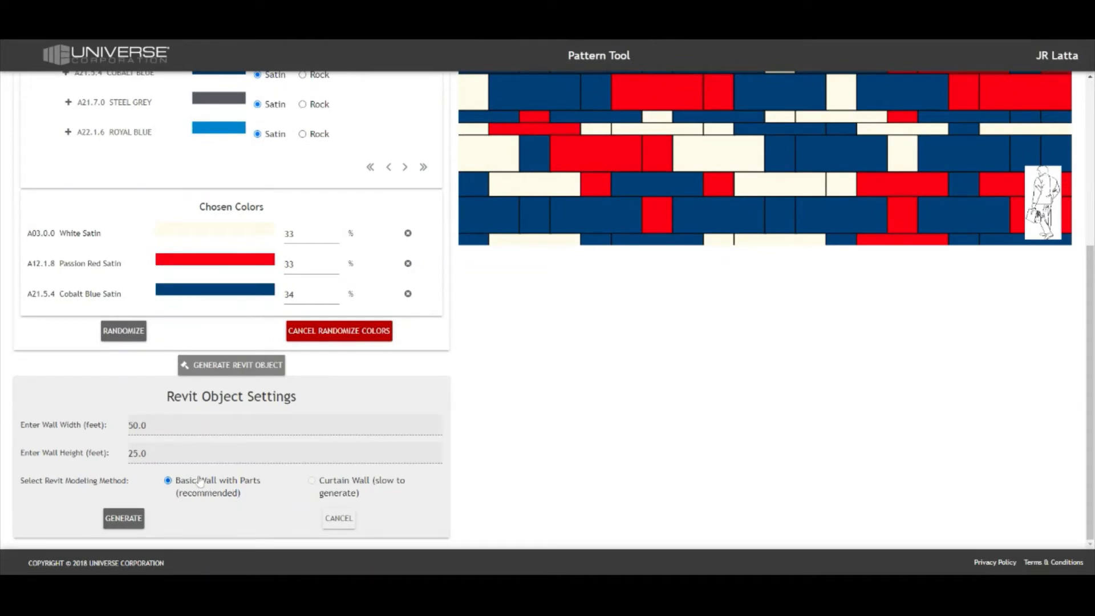
left_click(131, 525)
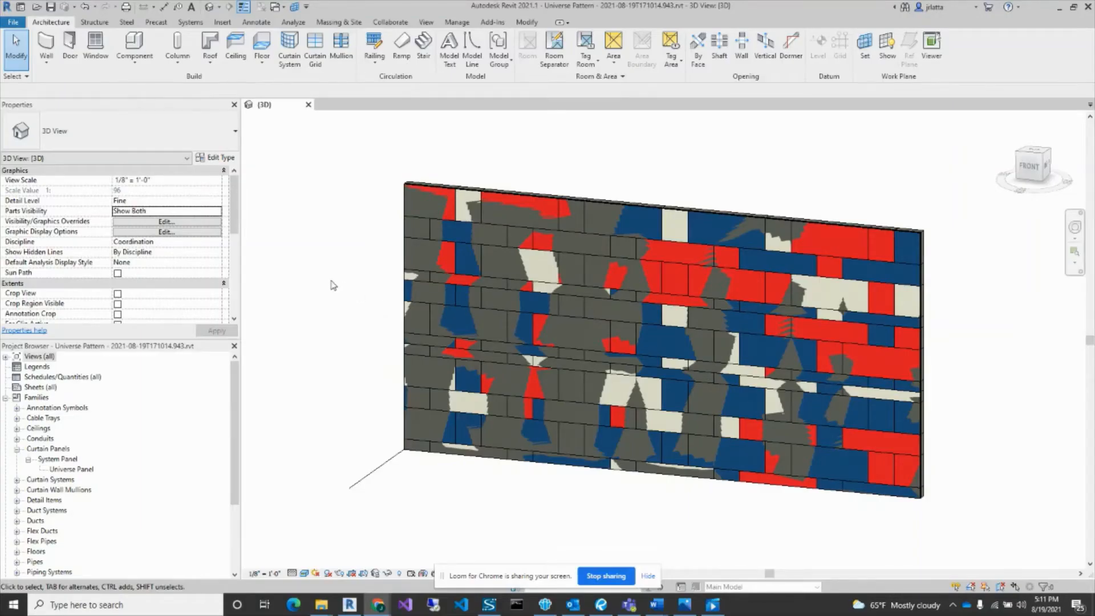
In the generated Revit model, set the 3D view's parts visibility to Show Parts.
left_click(219, 215)
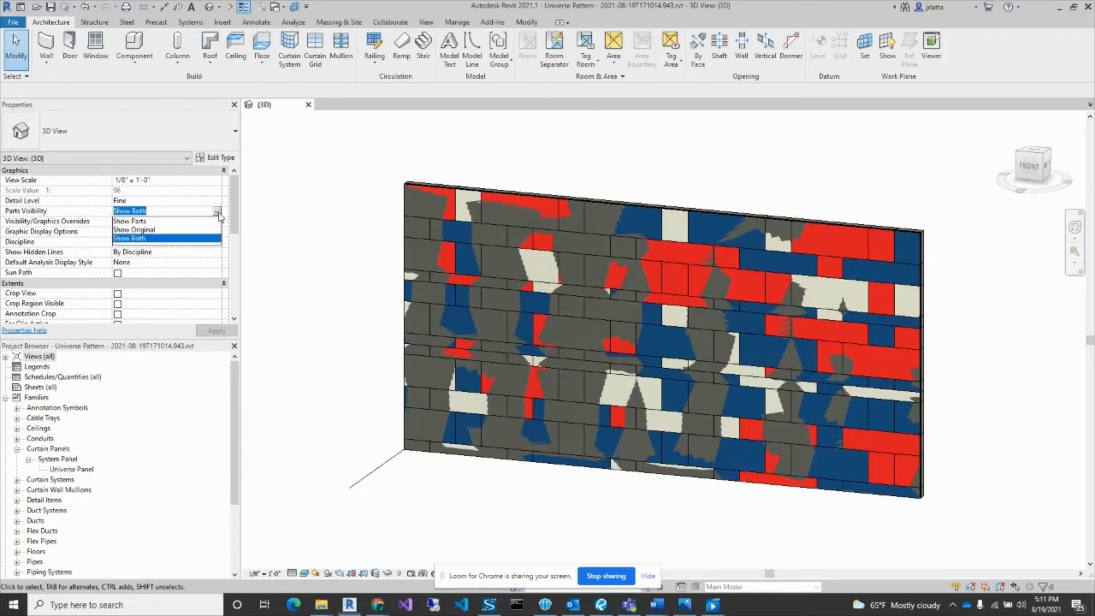
left_click(169, 223)
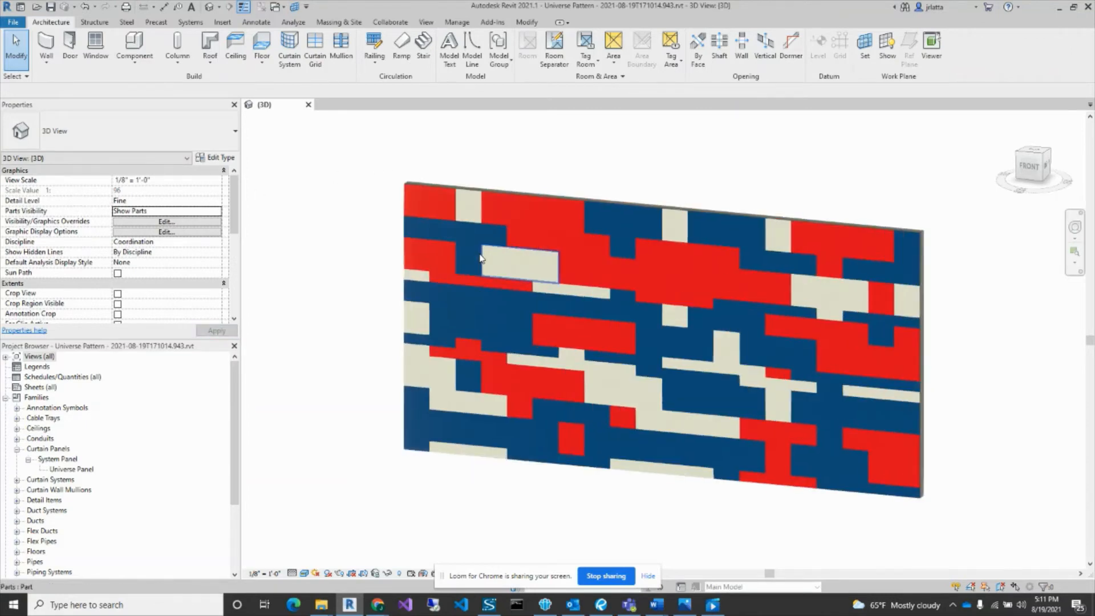
Examine the dimensions and assigned material of the blue panel in the wall's upper right corner, and clear the selection.
left_click(910, 254)
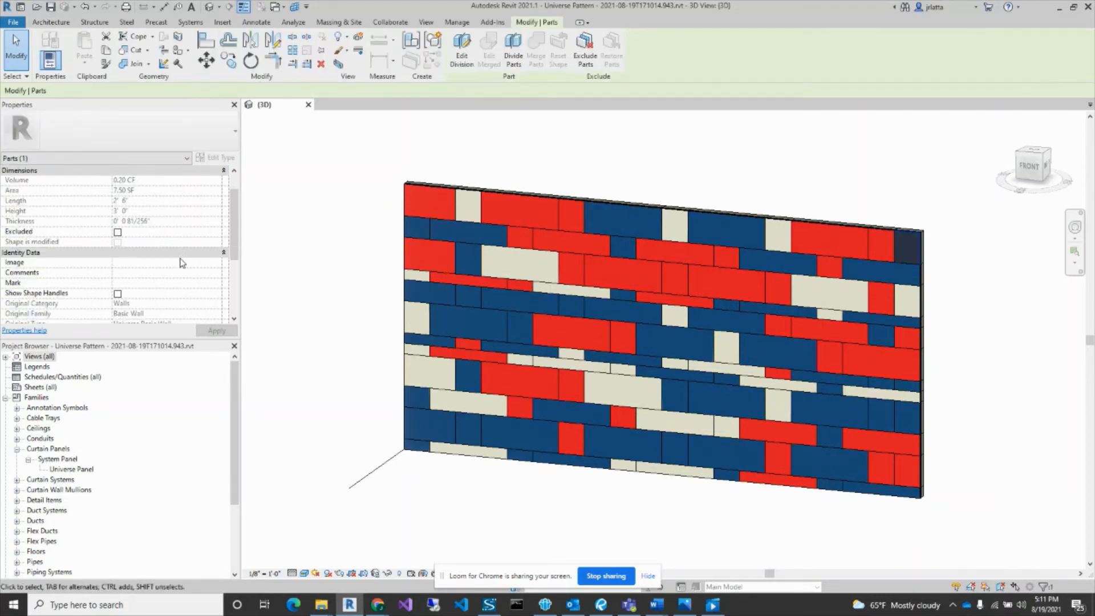
scroll(181, 262, "down", 2)
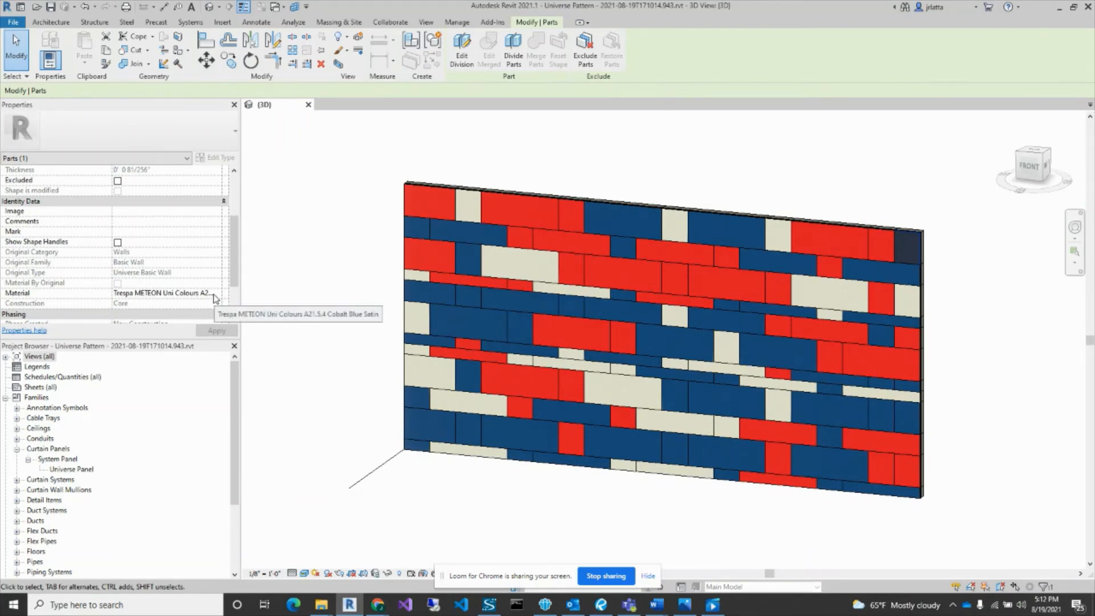
left_click(345, 260)
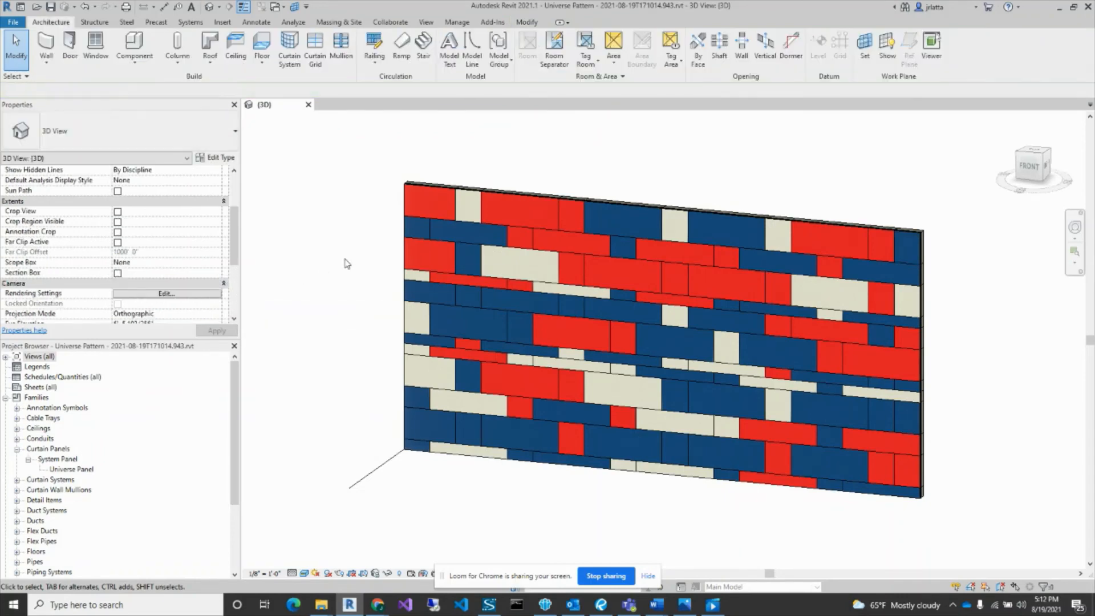